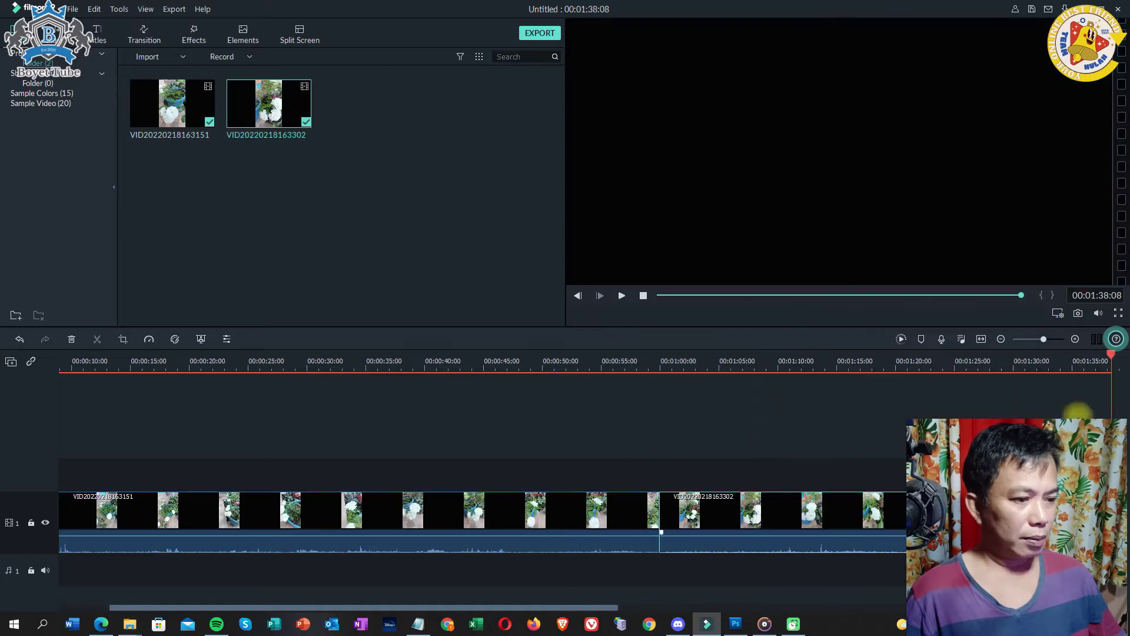
# Split the first clip on the timeline at 00:00:02:23 and delete its opening section.
pyautogui.moveTo(53, 433); pyautogui.dragTo(91, 439)
pyautogui.click(92, 442)
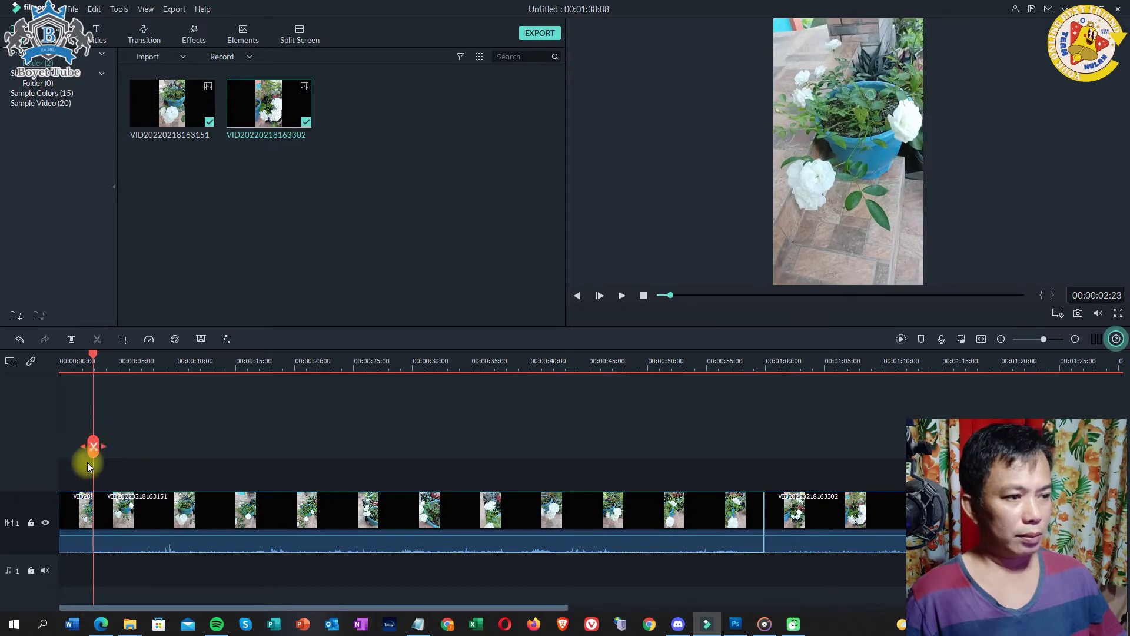
pyautogui.click(62, 521)
pyautogui.press('Delete')
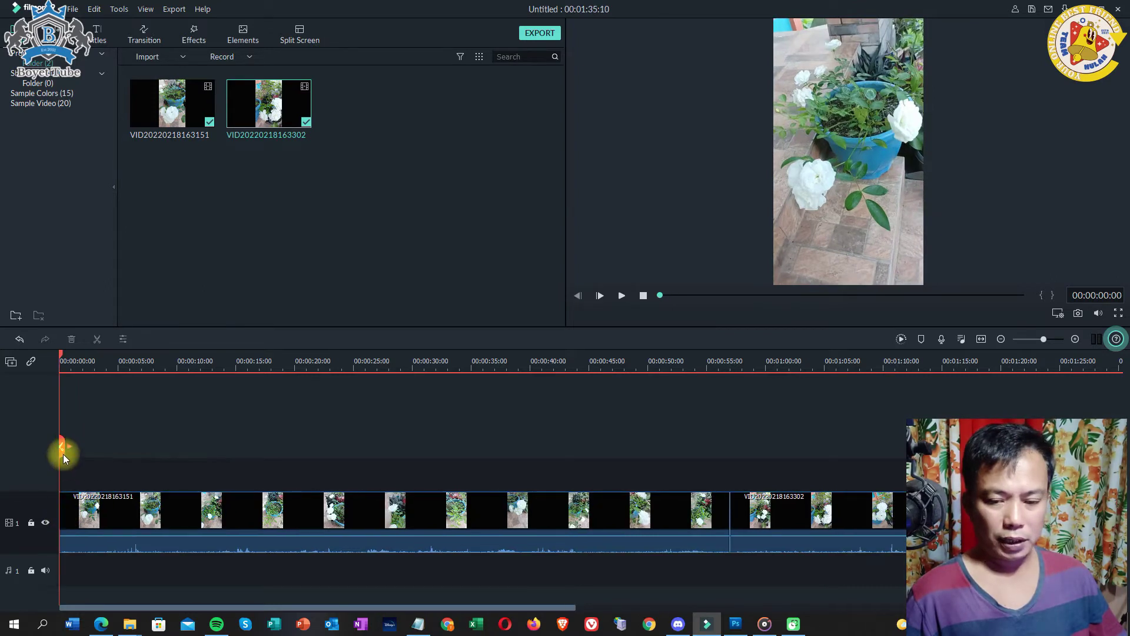
# Split the first clip further and delete two more unwanted sections, the second one ending at 00:00:09:10.
pyautogui.moveTo(61, 447); pyautogui.dragTo(95, 447)
pyautogui.hotkey('ctrl', 'b')
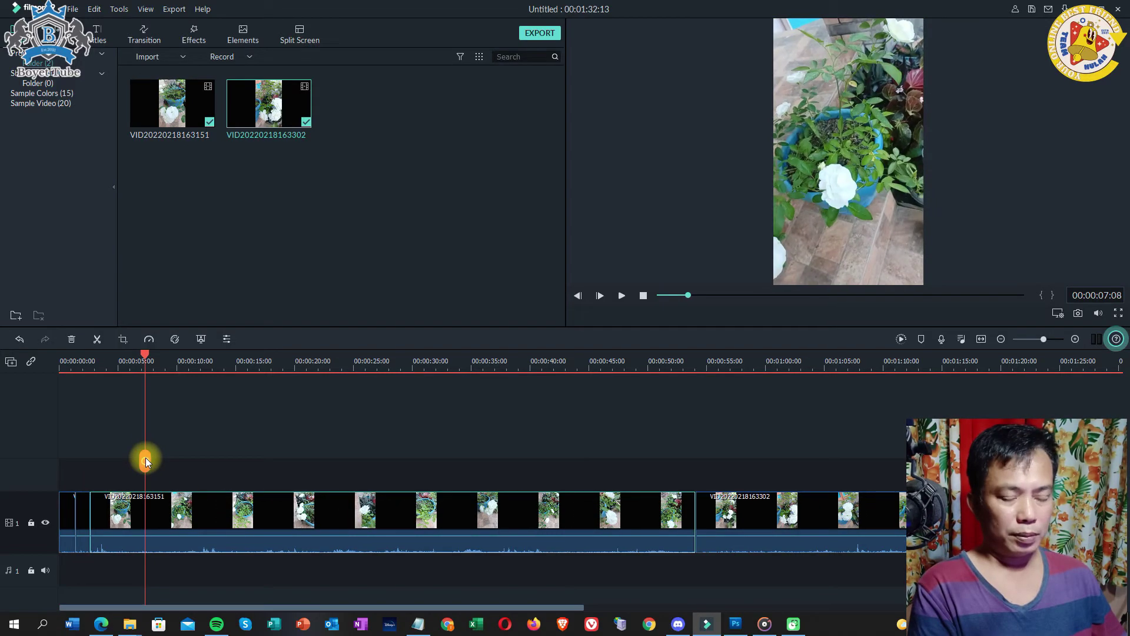
pyautogui.moveTo(146, 457); pyautogui.dragTo(169, 456)
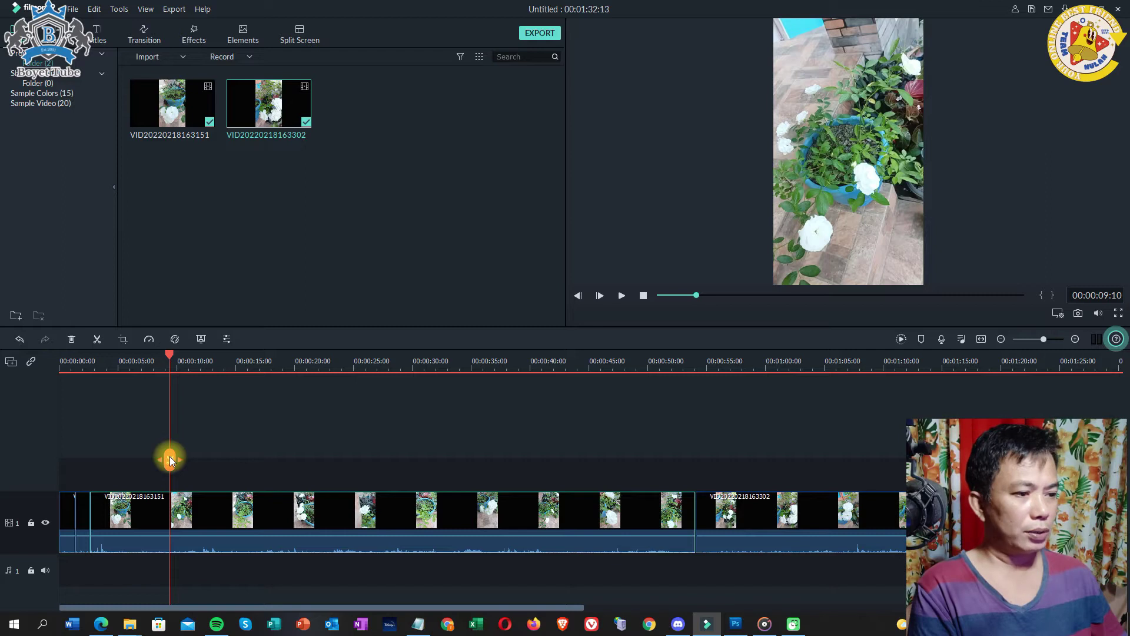
pyautogui.click(170, 457)
pyautogui.click(153, 502)
pyautogui.press('Delete')
# Split the remaining first clip at about 00:00:07 and delete the unwanted footage before the split.
pyautogui.moveTo(91, 456); pyautogui.dragTo(141, 470)
pyautogui.click(144, 465)
pyautogui.click(133, 521)
pyautogui.press('Delete')
pyautogui.press('Delete')
# Undo the last removal and delete the short section between 00:00:03:18 and 00:00:05:06.
pyautogui.click(106, 465)
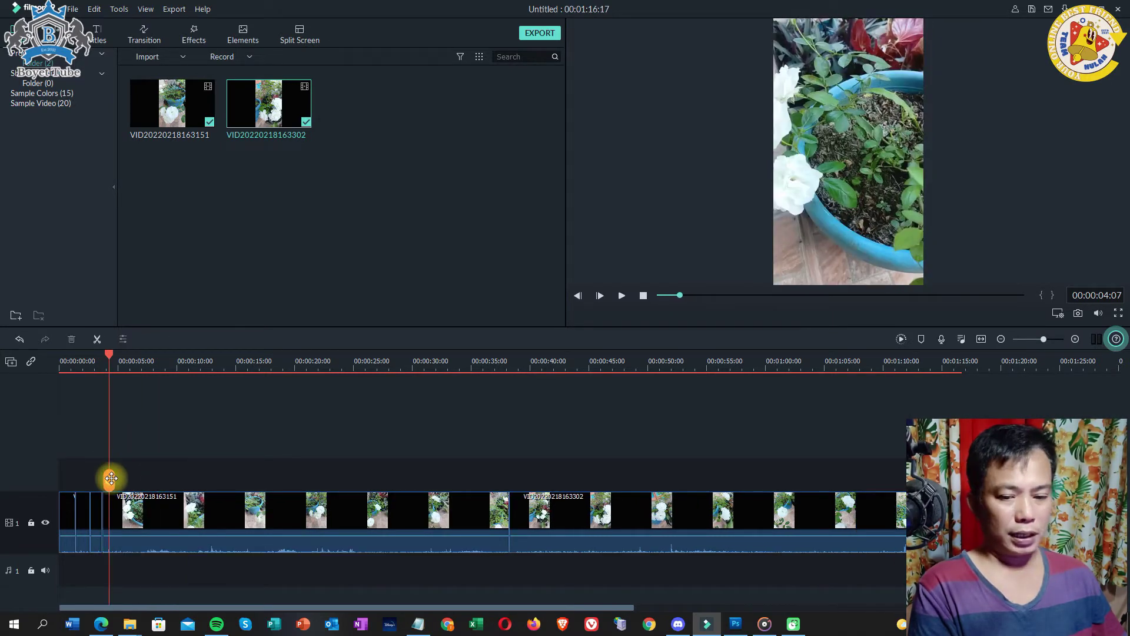
pyautogui.moveTo(111, 478); pyautogui.dragTo(114, 481)
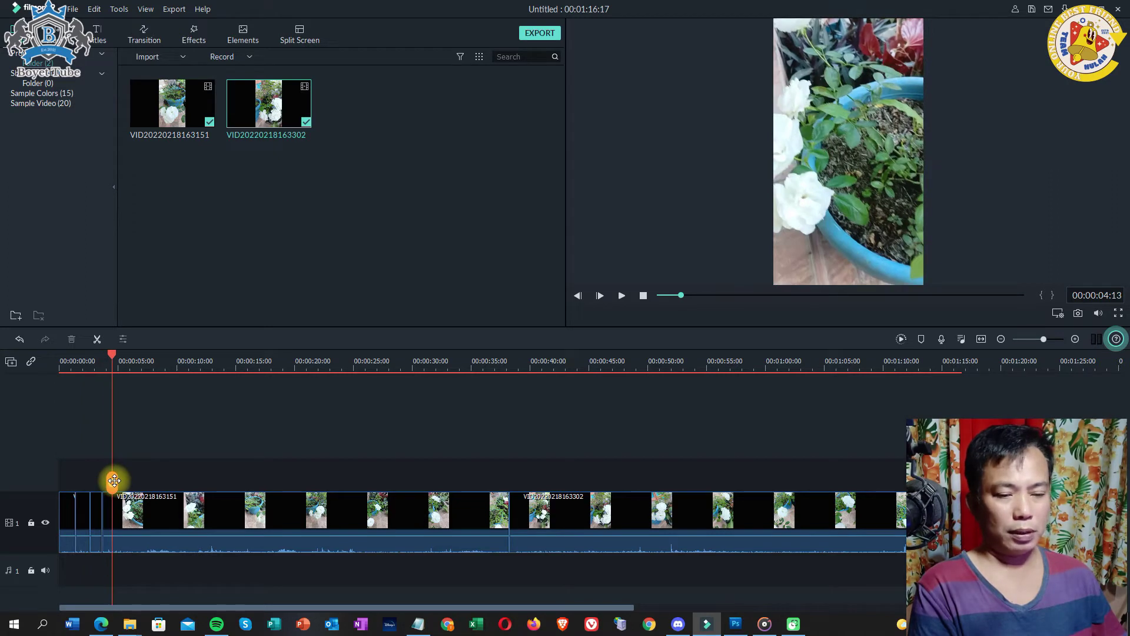
pyautogui.hotkey('ctrl', 'z')
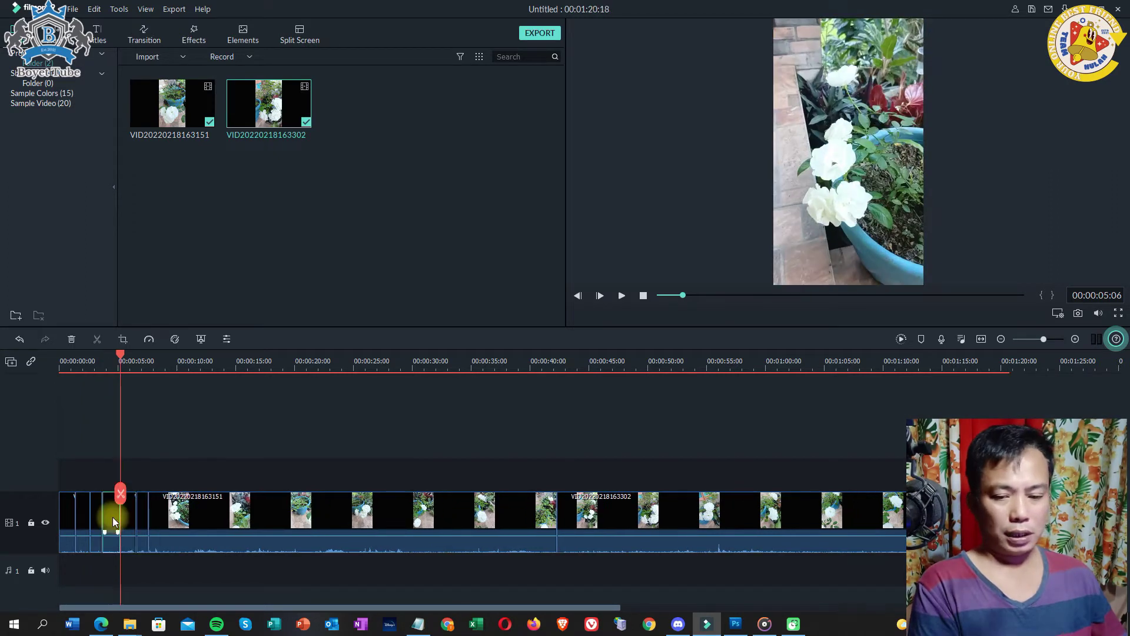
pyautogui.press('Delete')
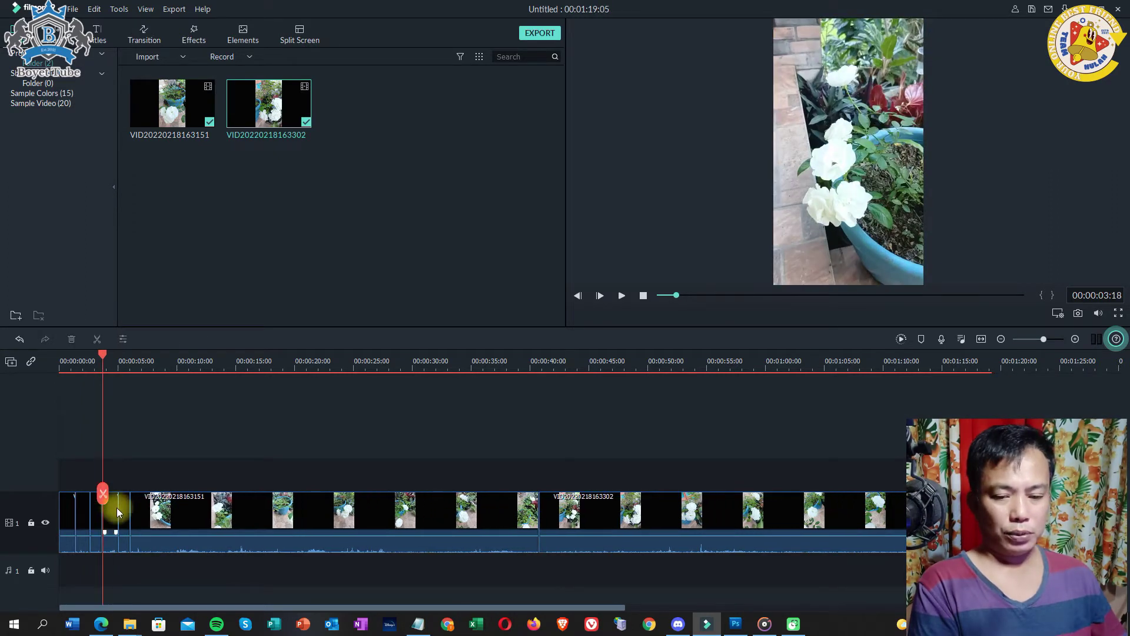
pyautogui.moveTo(103, 494); pyautogui.dragTo(167, 501)
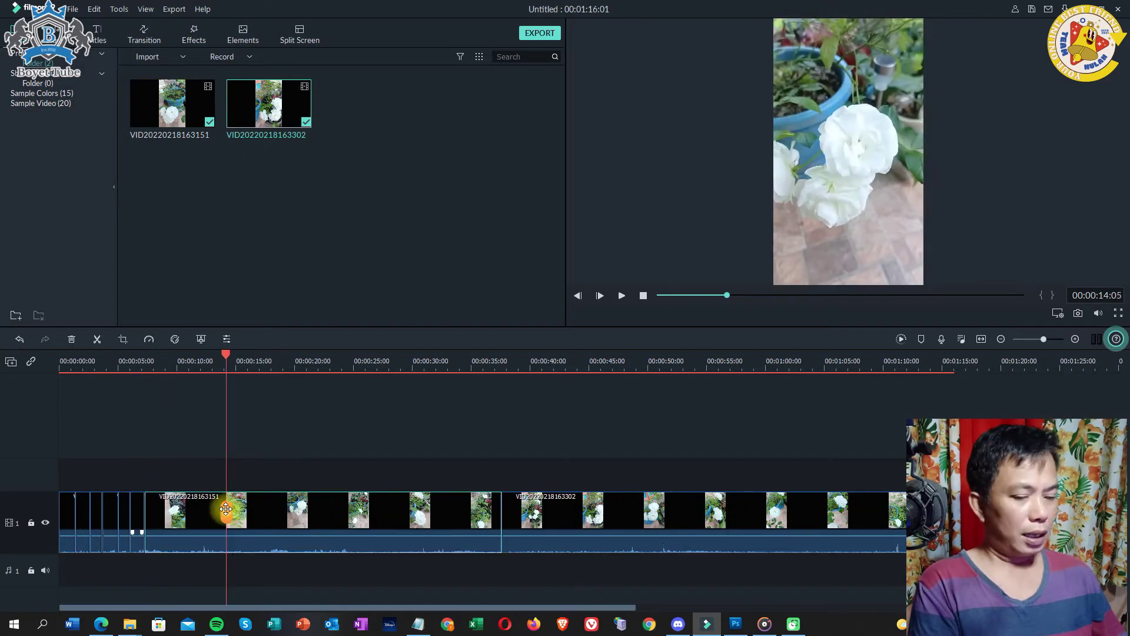
pyautogui.moveTo(226, 508); pyautogui.dragTo(224, 510)
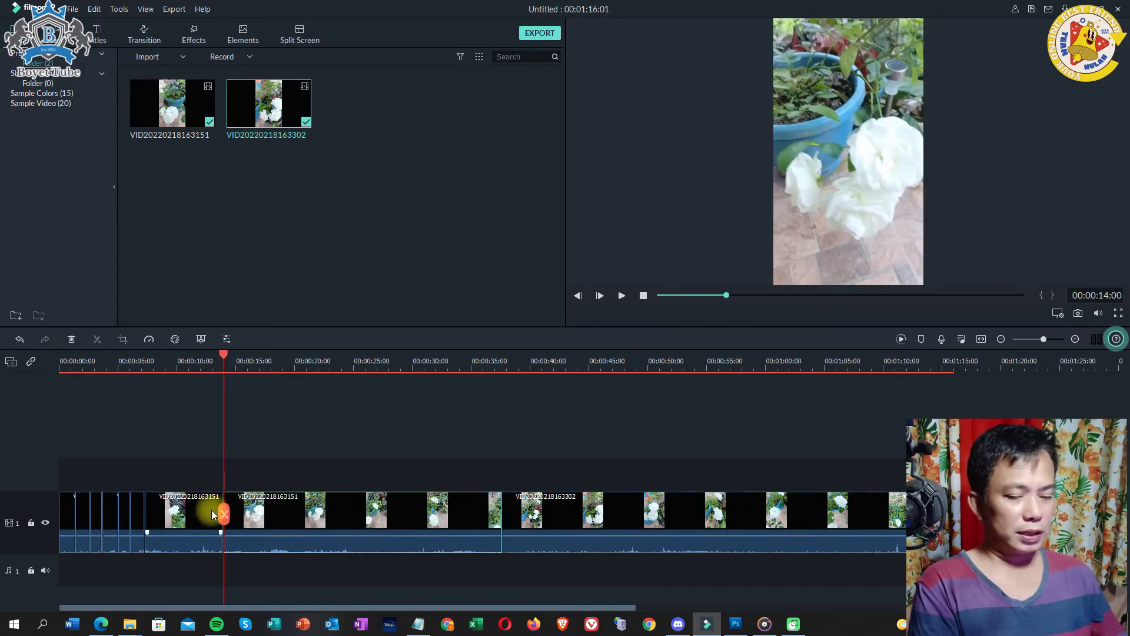
pyautogui.click(207, 510)
pyautogui.moveTo(147, 516); pyautogui.dragTo(277, 528)
pyautogui.click(162, 513)
pyautogui.click(277, 527)
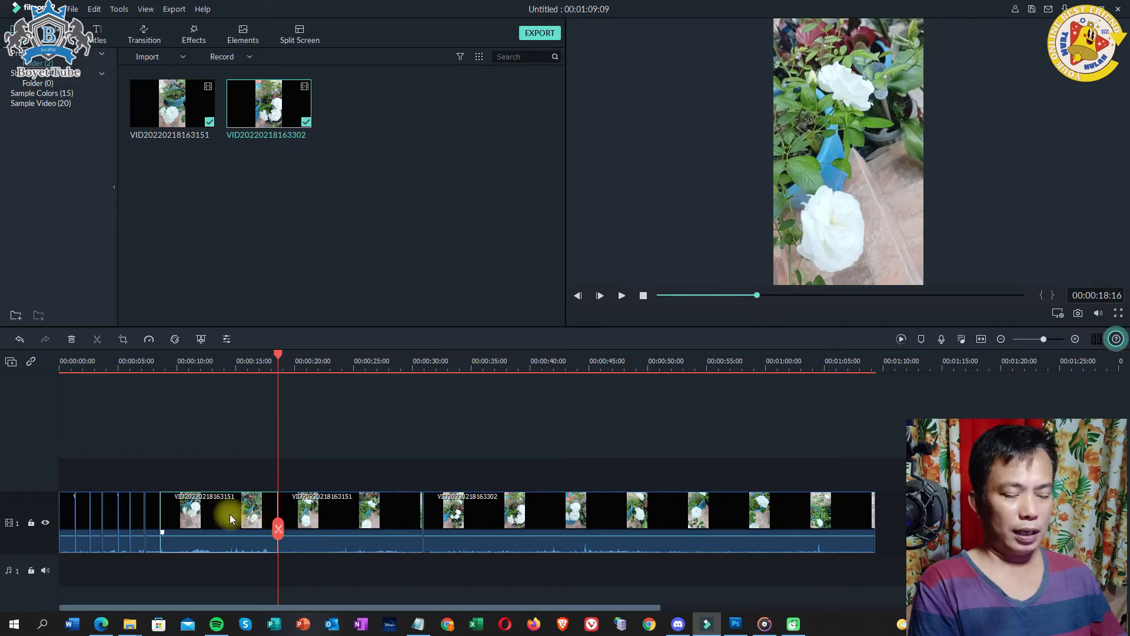
pyautogui.click(229, 514)
pyautogui.press('Delete')
pyautogui.moveTo(160, 523); pyautogui.dragTo(222, 542)
pyautogui.click(172, 533)
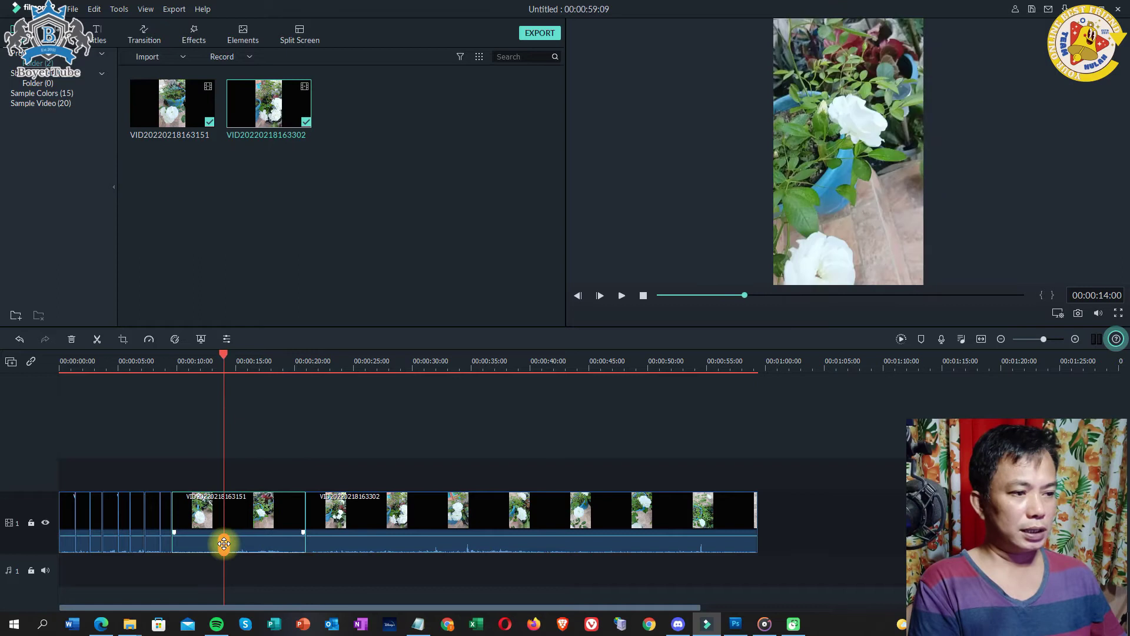
pyautogui.press('Delete')
pyautogui.click(185, 515)
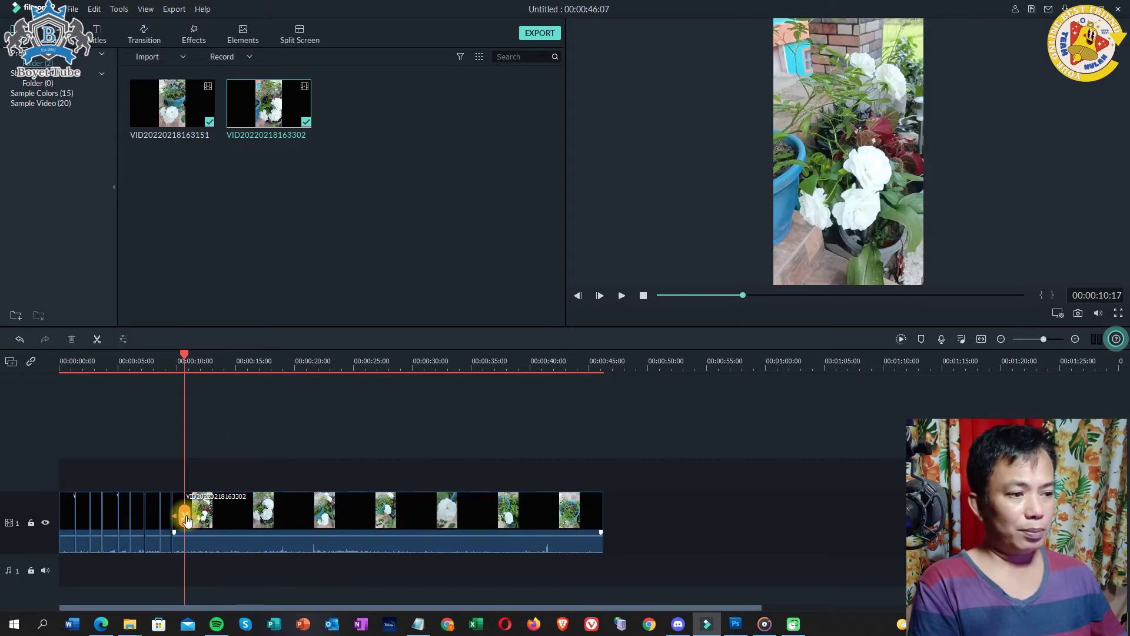
pyautogui.click(186, 517)
pyautogui.moveTo(186, 518); pyautogui.dragTo(211, 520)
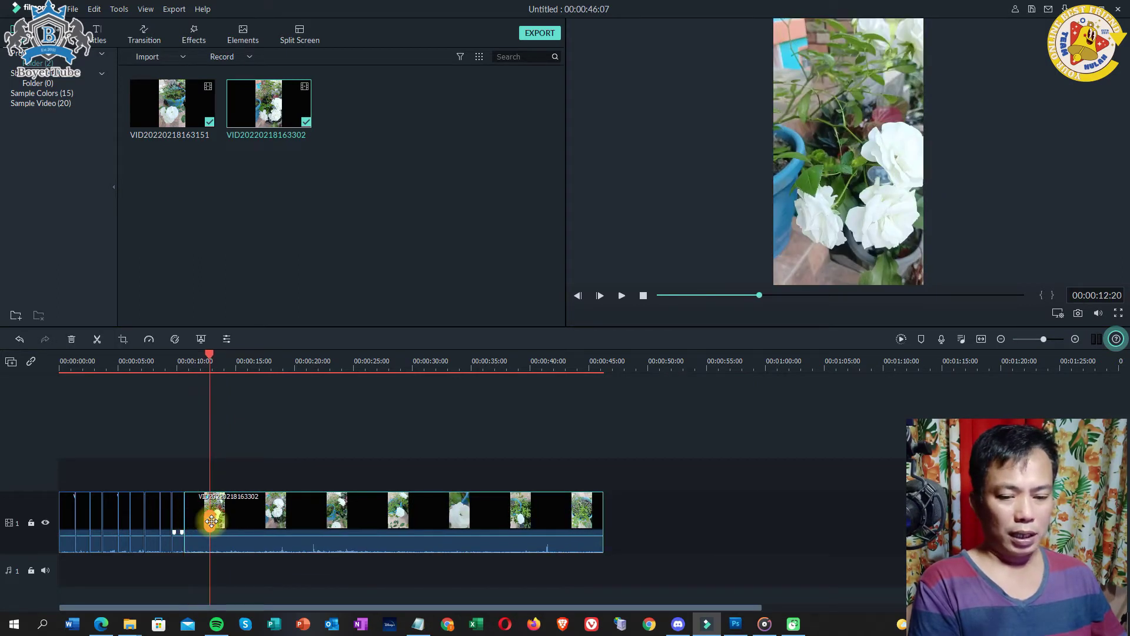
pyautogui.click(213, 525)
pyautogui.click(200, 506)
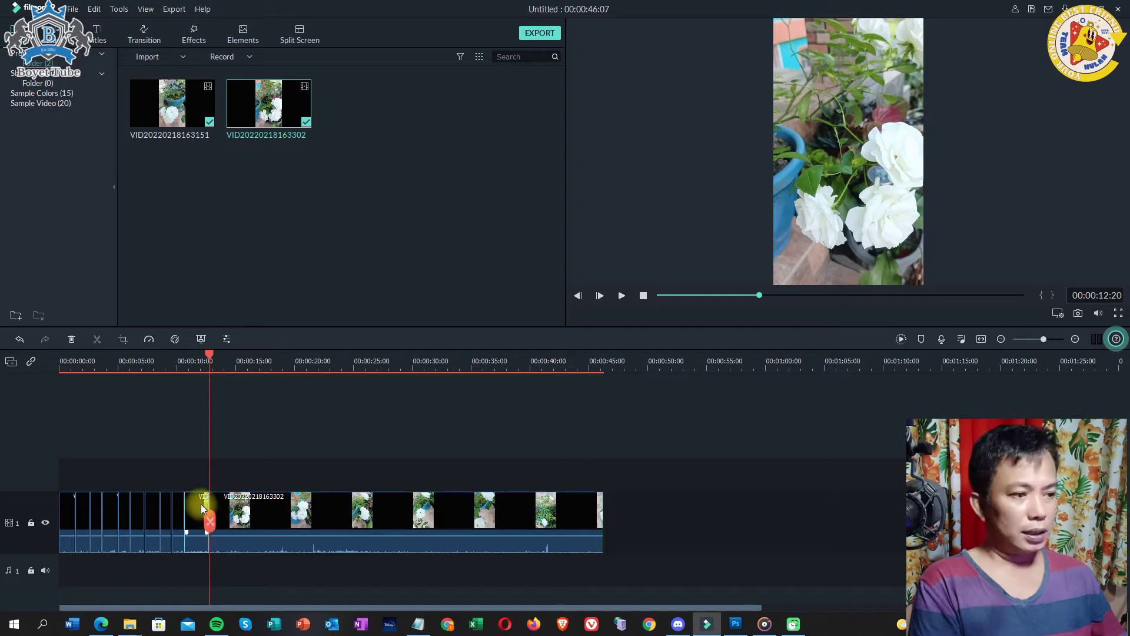
pyautogui.press('Delete')
pyautogui.click(197, 521)
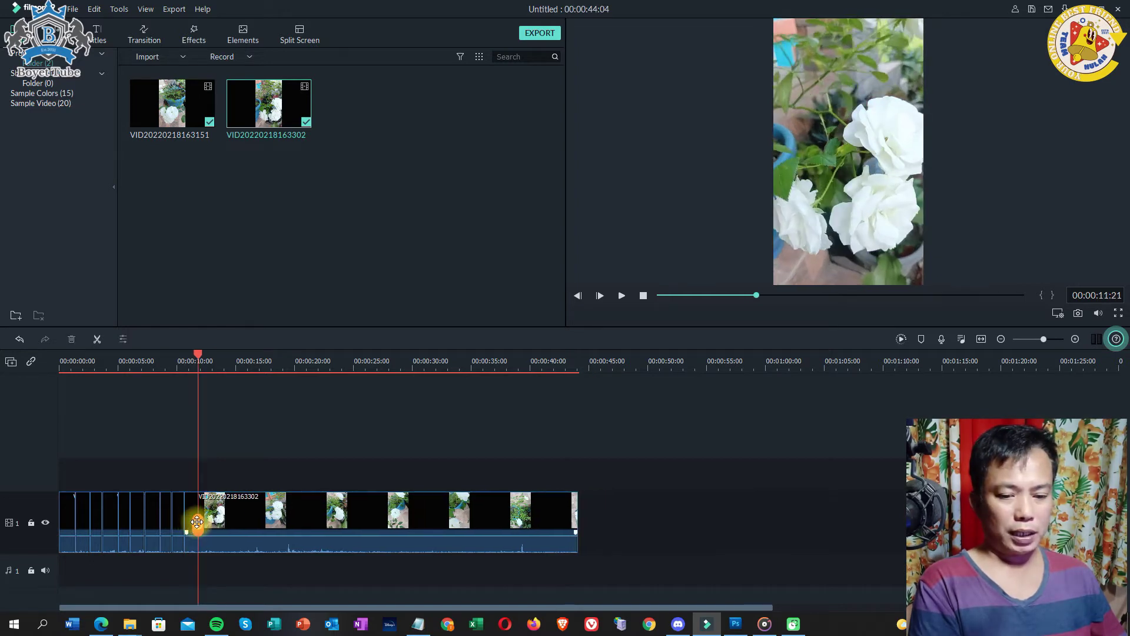
pyautogui.click(198, 526)
pyautogui.moveTo(199, 526); pyautogui.dragTo(225, 542)
pyautogui.click(230, 528)
pyautogui.click(214, 523)
pyautogui.press('Delete')
pyautogui.click(210, 540)
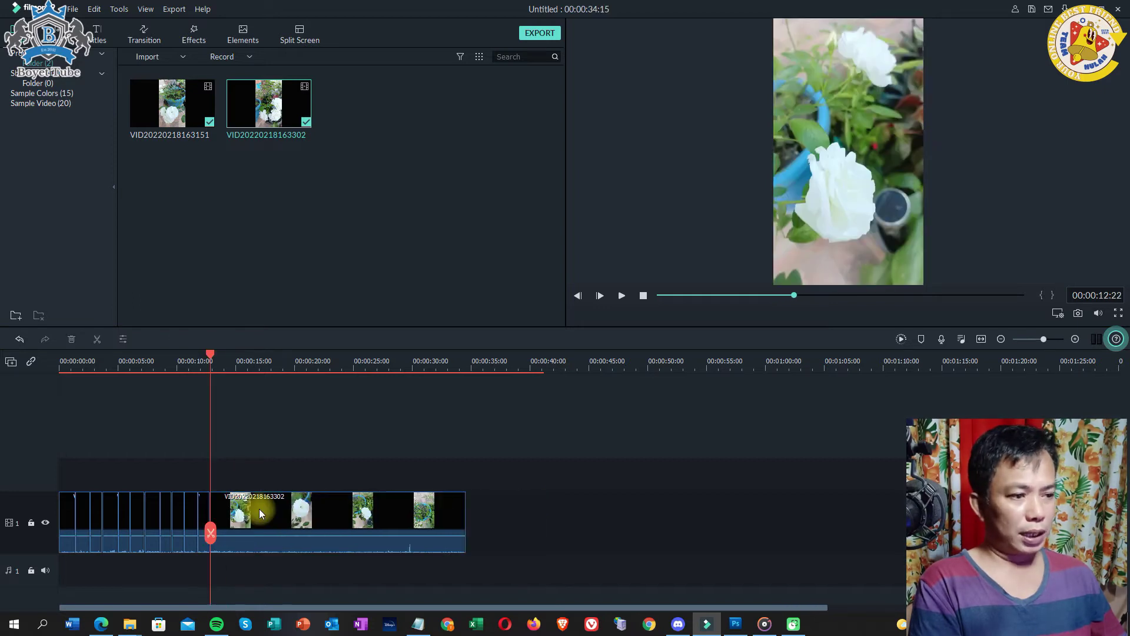
pyautogui.moveTo(211, 529); pyautogui.dragTo(252, 542)
pyautogui.click(263, 539)
pyautogui.press('Delete')
pyautogui.click(288, 546)
pyautogui.click(255, 508)
pyautogui.press('Delete')
pyautogui.hotkey('alt', ']')
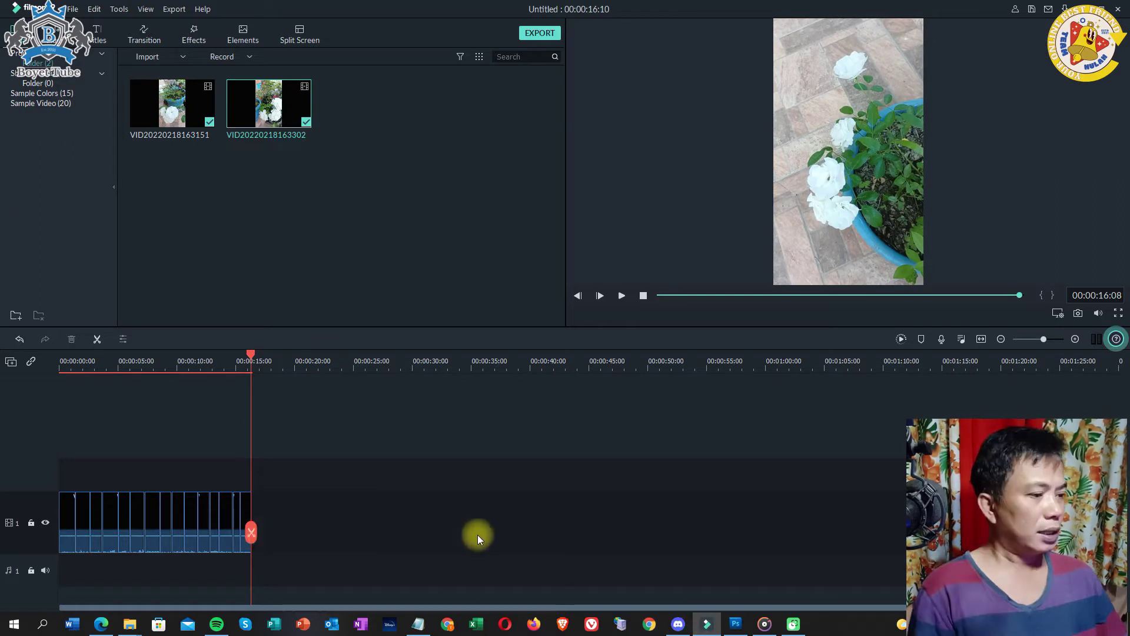
# Add "There Are Chirping Birdies In My Soul - Reed Mathis.mp3" from the Music folder to audio track 1 at the timeline start.
pyautogui.click(621, 296)
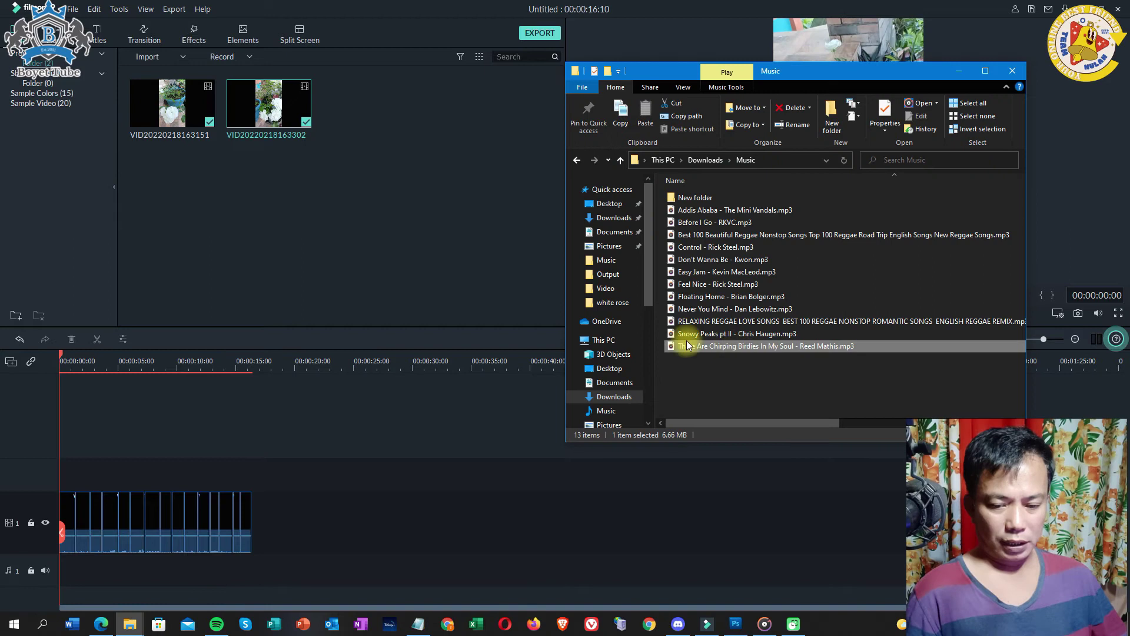
pyautogui.moveTo(700, 347); pyautogui.dragTo(66, 595)
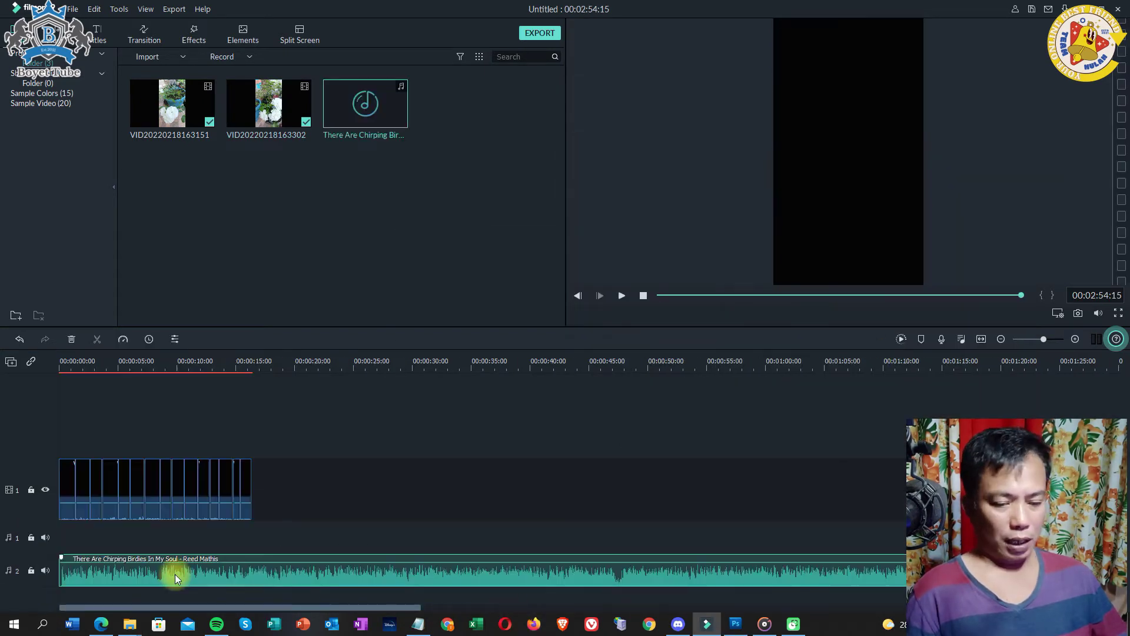
pyautogui.moveTo(173, 560); pyautogui.dragTo(171, 543)
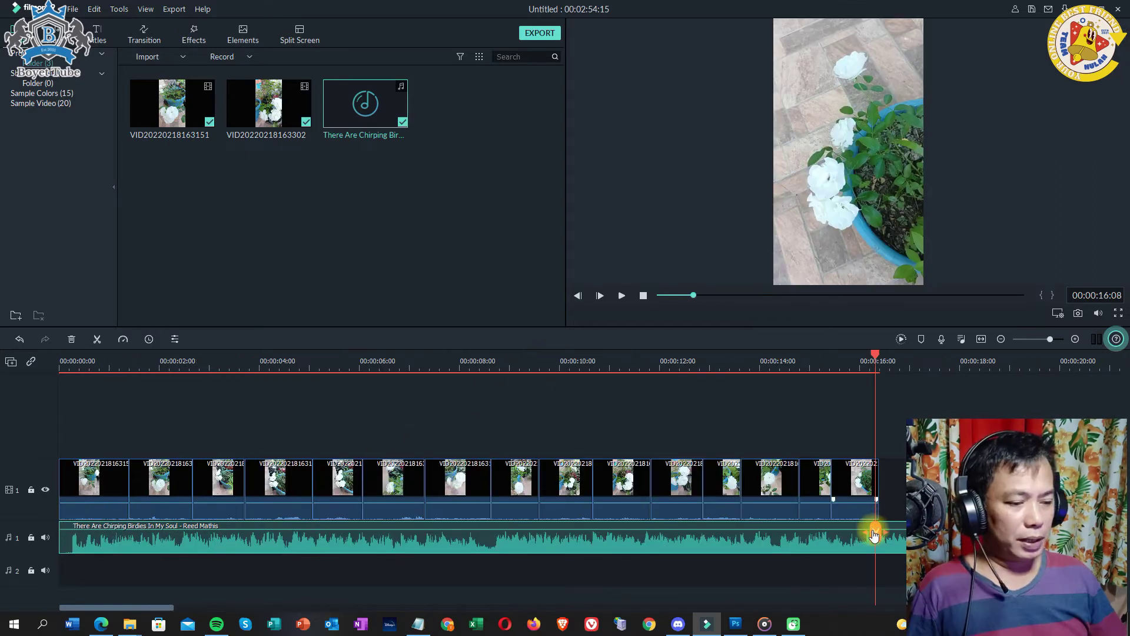
# Split the music at the end of the video, 00:00:16:10, delete the excess and play the sequence.
pyautogui.moveTo(874, 530); pyautogui.dragTo(878, 465)
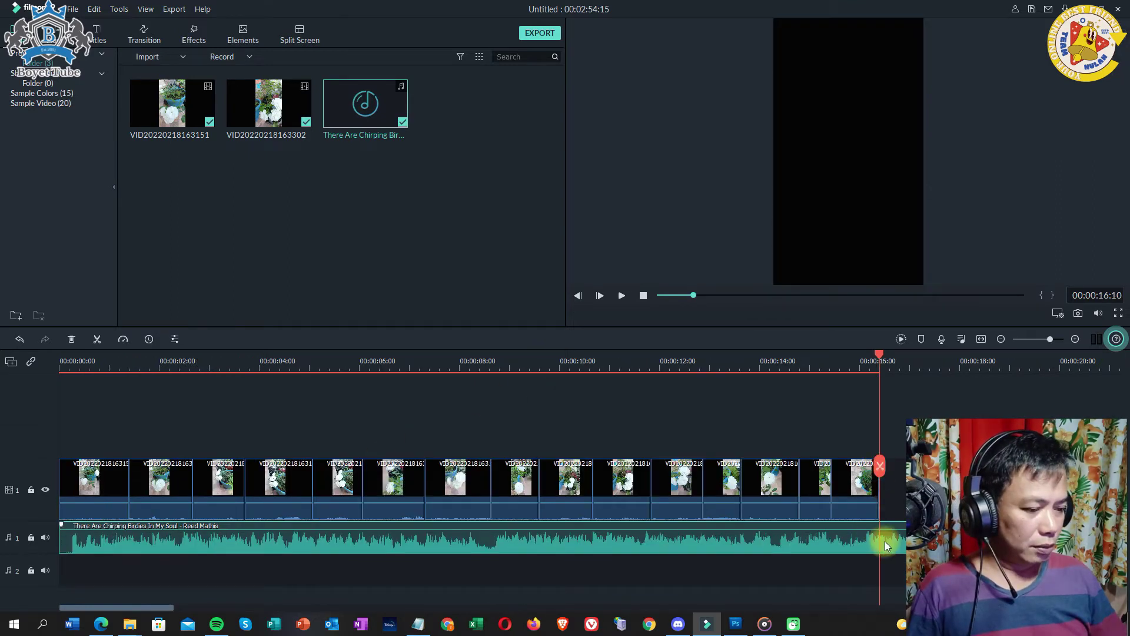
pyautogui.click(880, 468)
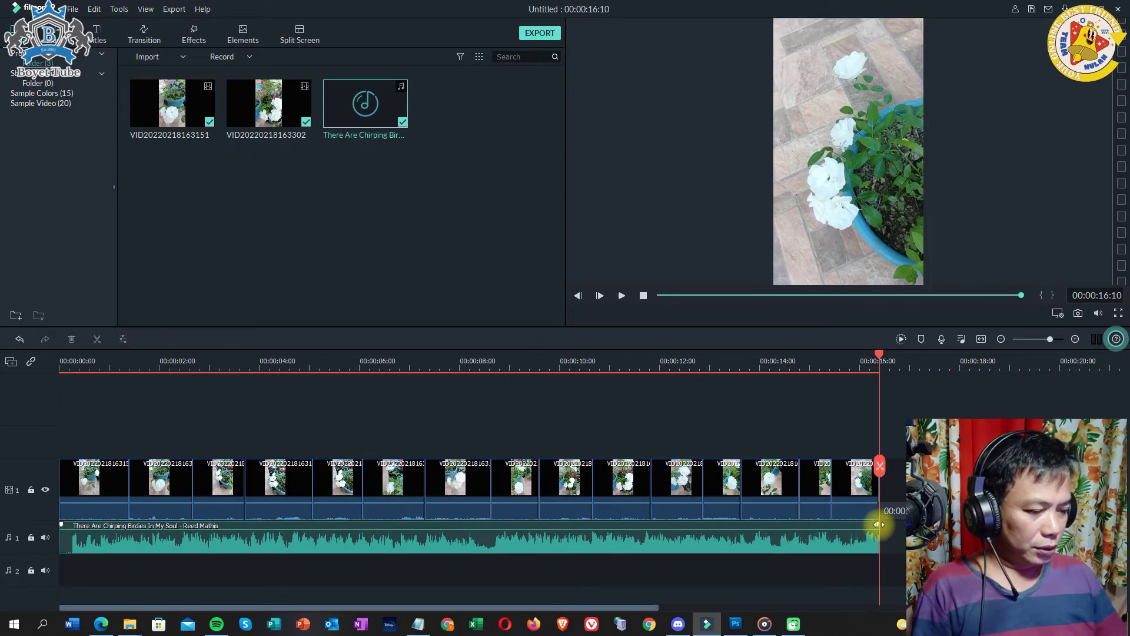
pyautogui.moveTo(878, 524); pyautogui.dragTo(876, 525)
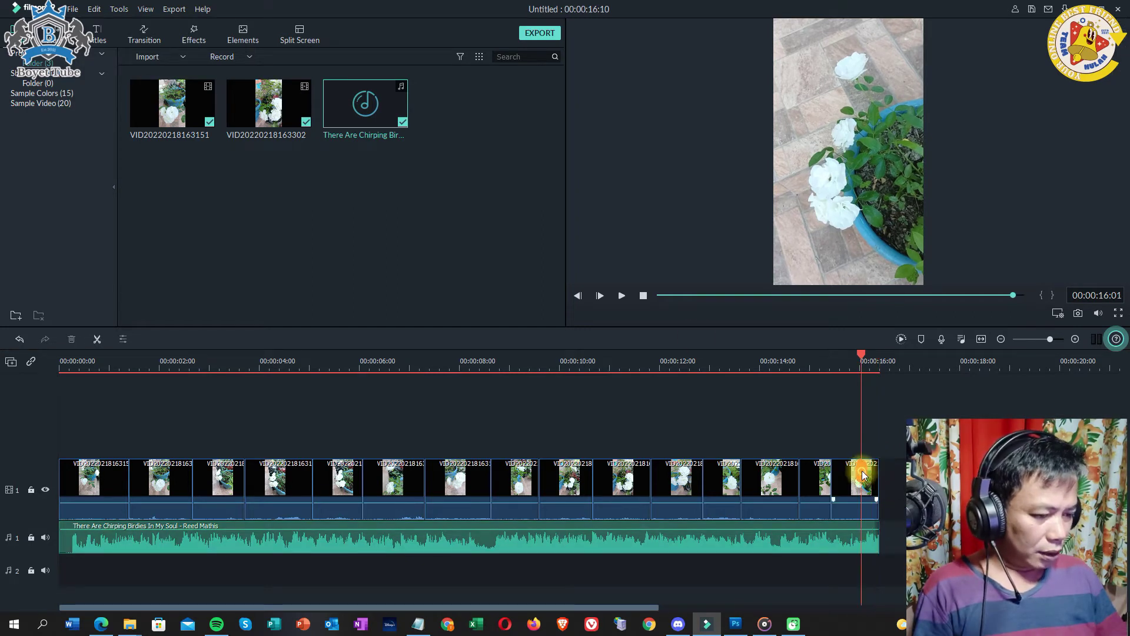
pyautogui.click(616, 297)
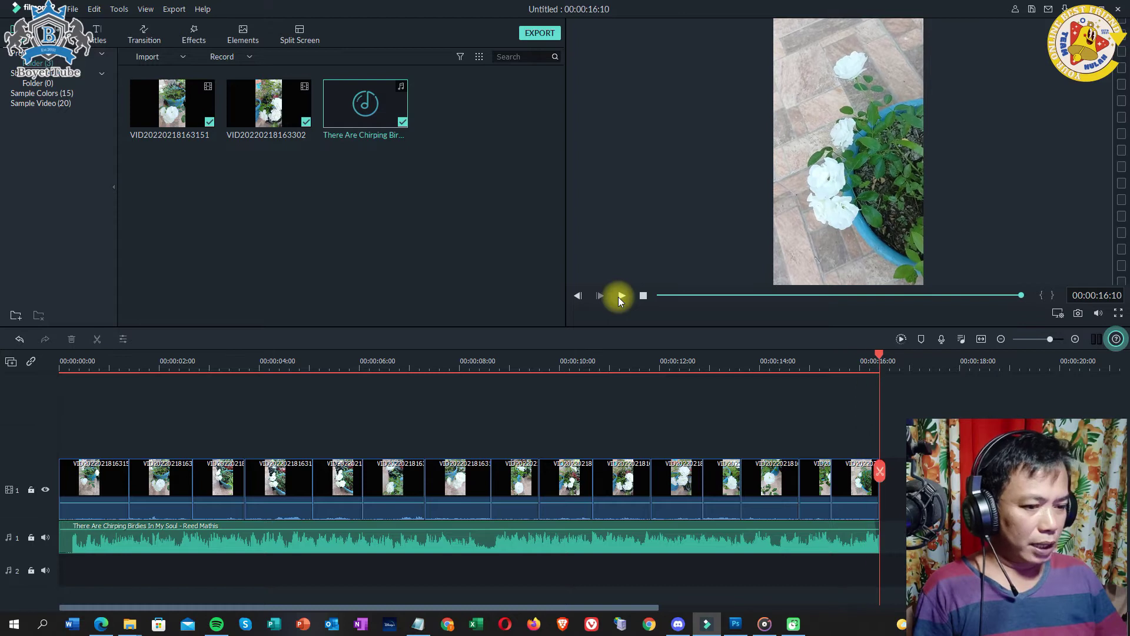
# Undo the trimming of the music's end.
pyautogui.click(847, 477)
pyautogui.hotkey('ctrl', 'z')
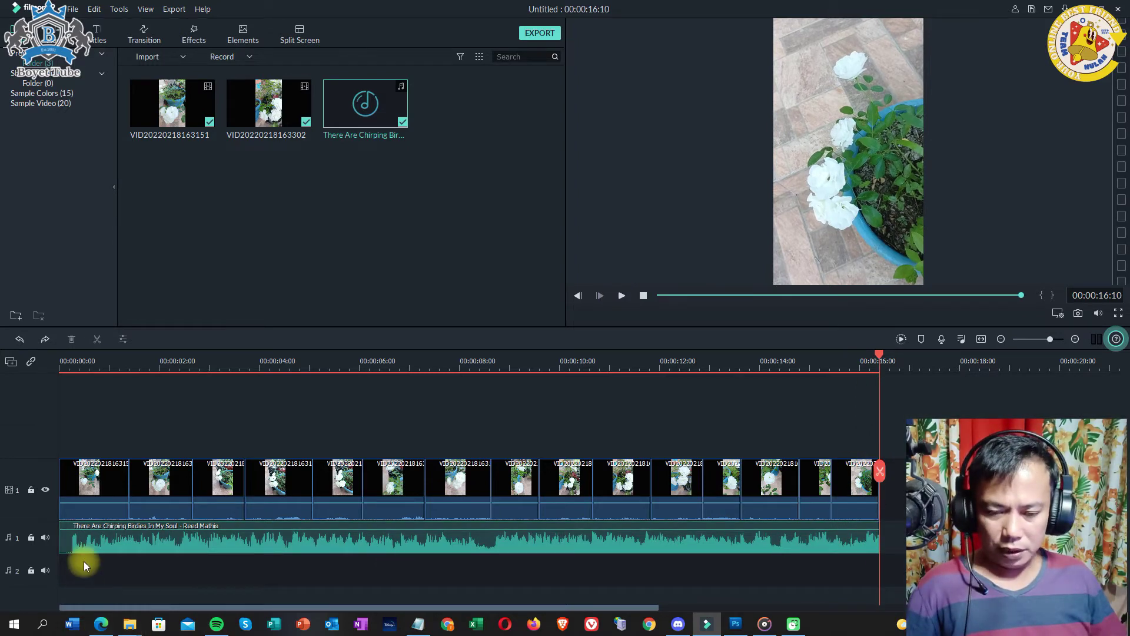
pyautogui.hotkey('ctrl', 'z')
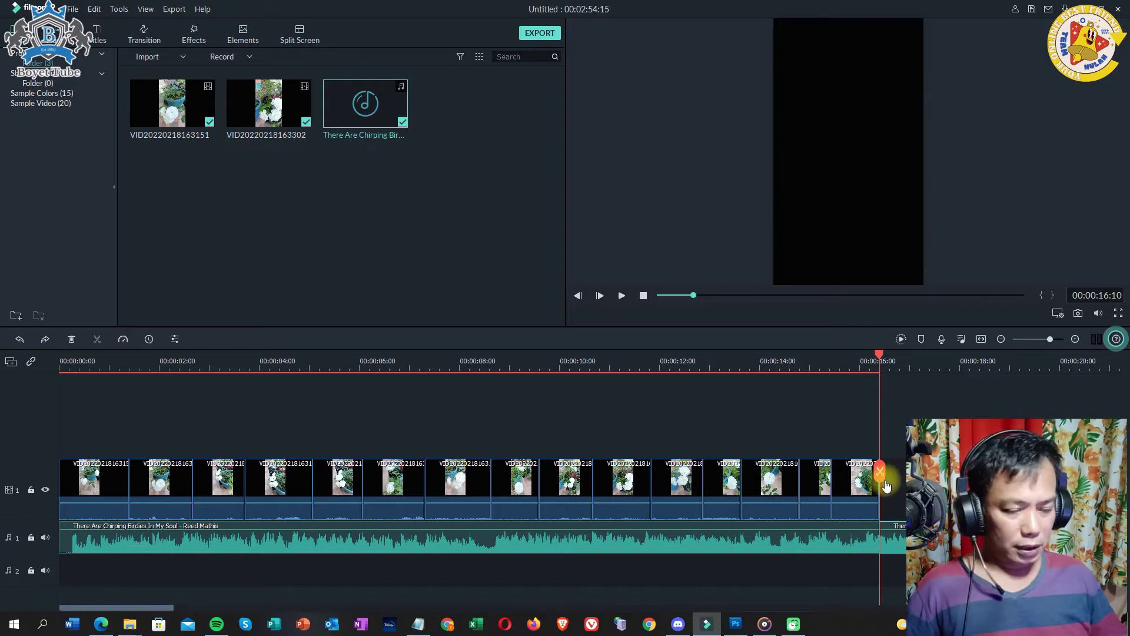
# Split the music at 00:00:00:05 and delete its silent opening.
pyautogui.click(718, 474)
pyautogui.click(709, 480)
pyautogui.click(63, 477)
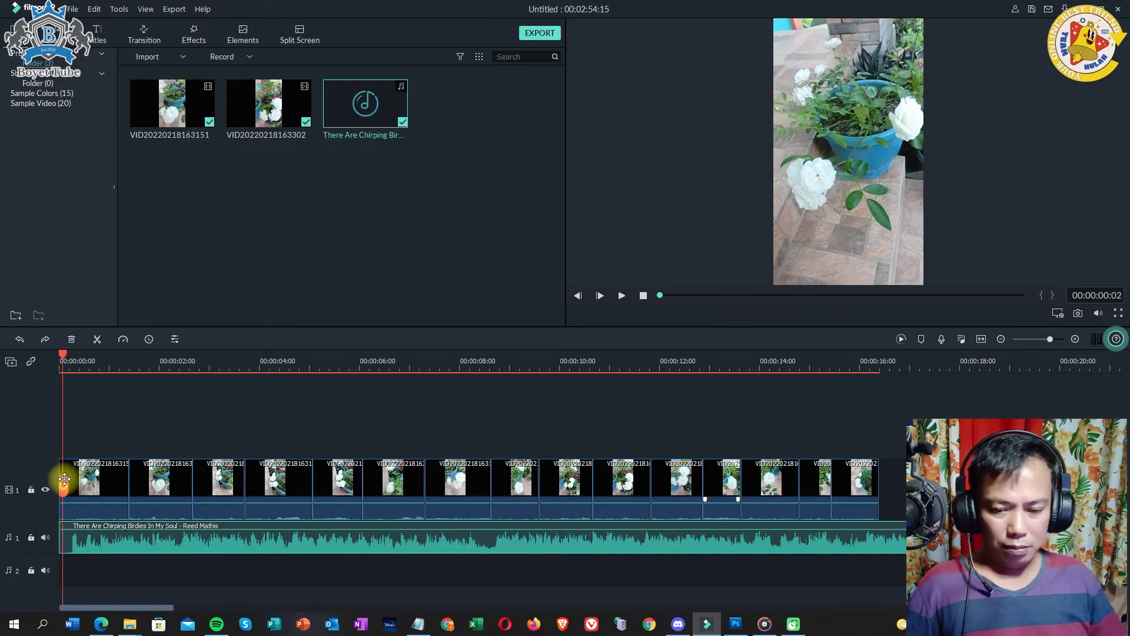
pyautogui.moveTo(65, 479); pyautogui.dragTo(70, 479)
pyautogui.hotkey('ctrl', 'b')
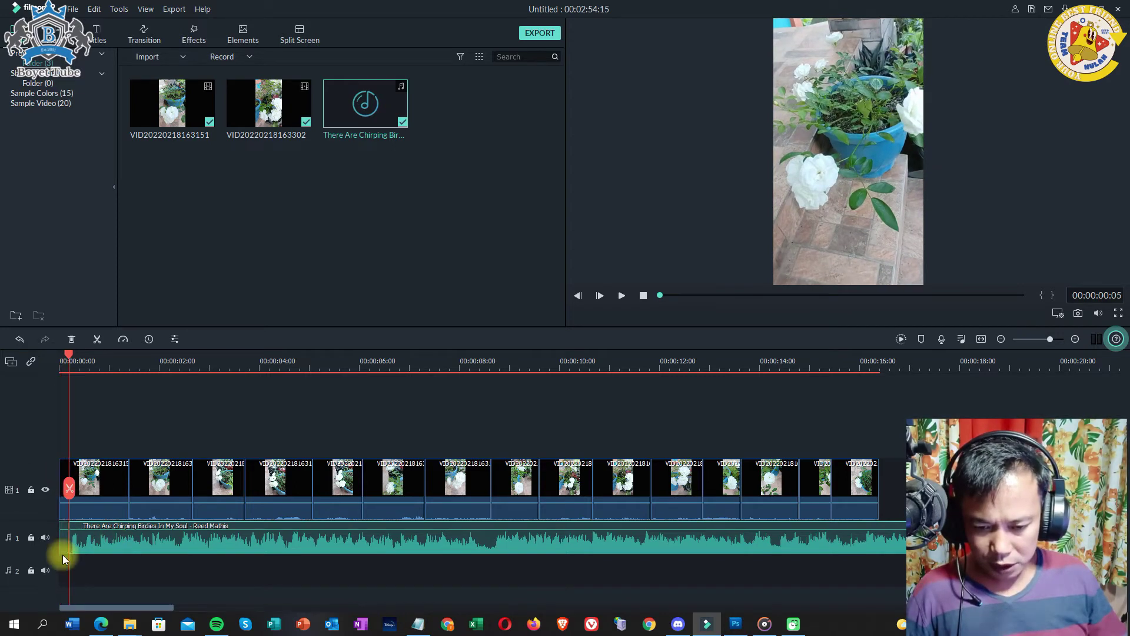
pyautogui.click(65, 541)
pyautogui.press('Delete')
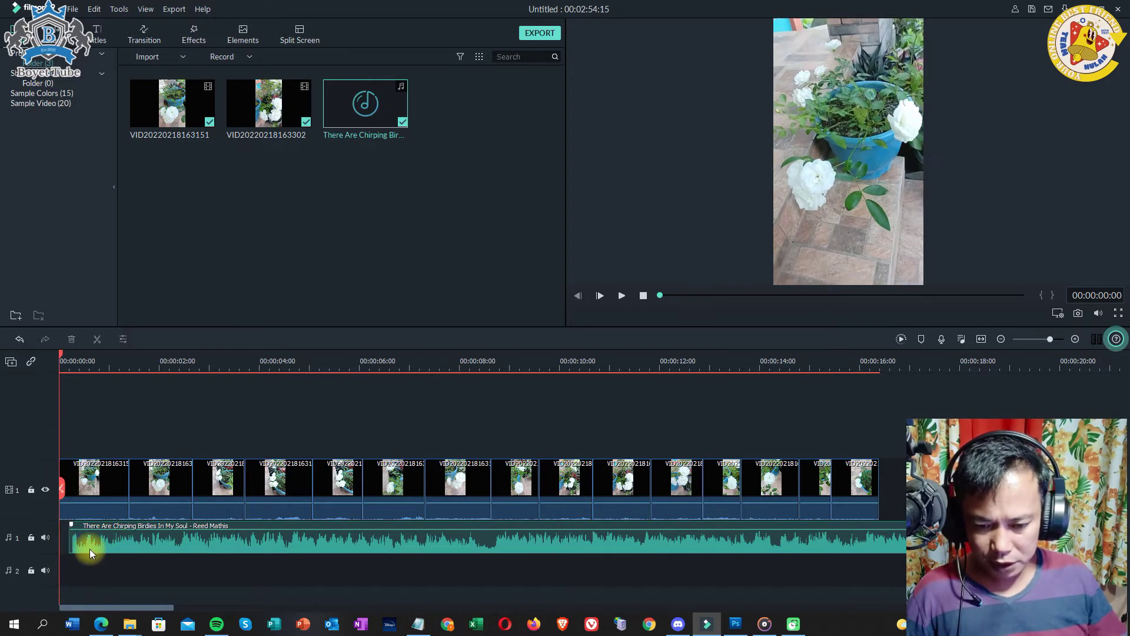
# Move the music to the timeline start and cut off everything after the video's end at 00:00:16:10.
pyautogui.moveTo(124, 549); pyautogui.dragTo(884, 391)
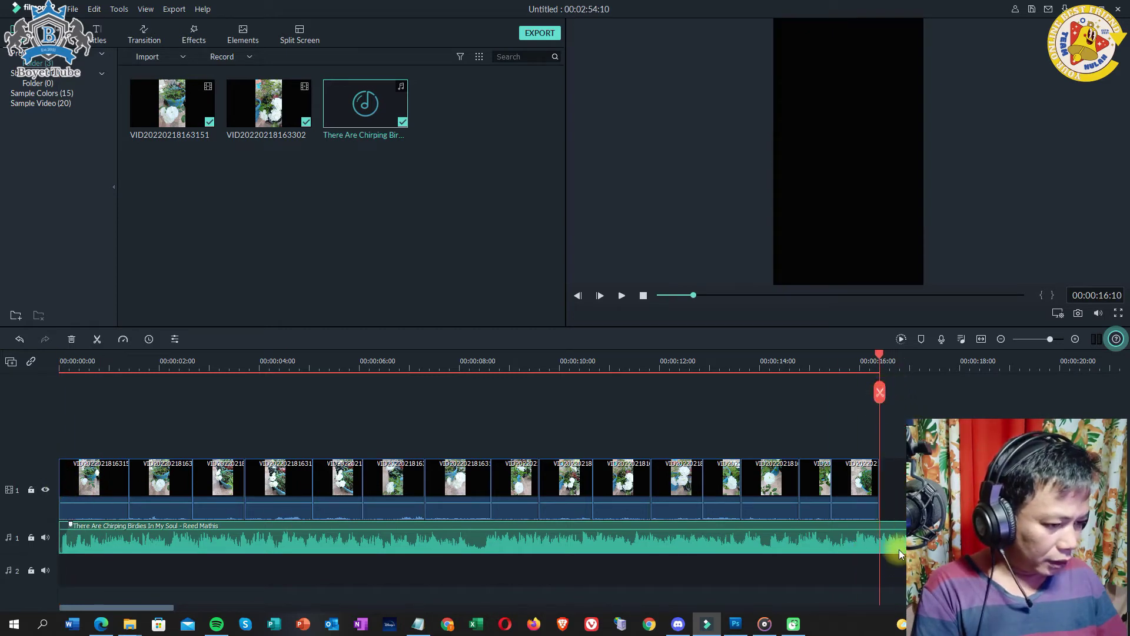
pyautogui.click(878, 392)
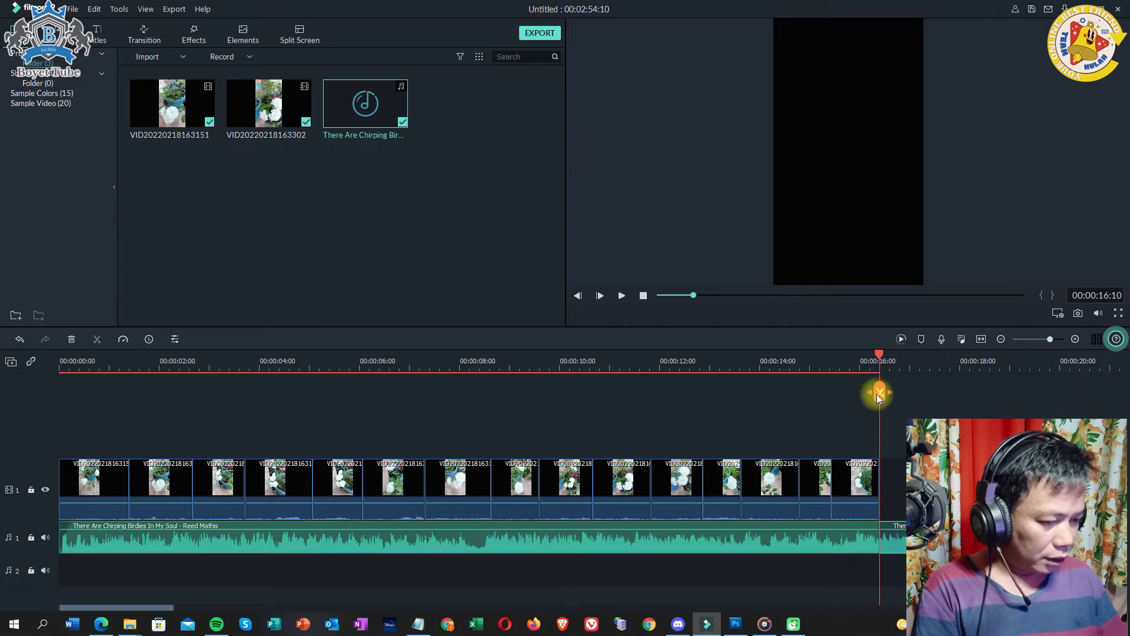
pyautogui.press('Delete')
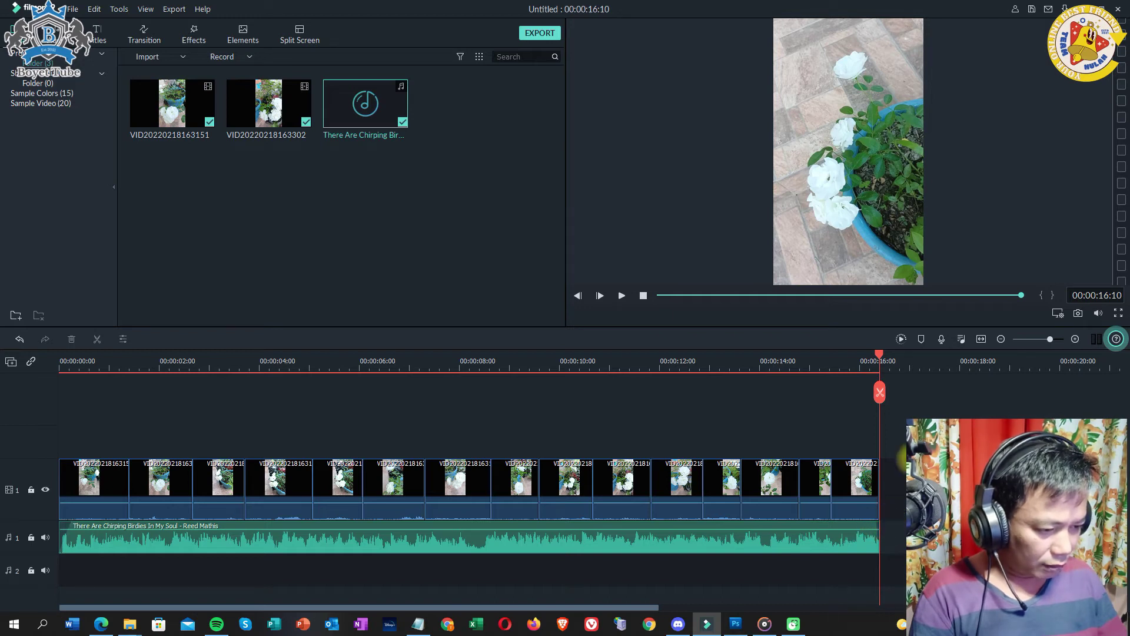
# Preview the edited sequence with its music from the beginning, and stop playback.
pyautogui.click(622, 296)
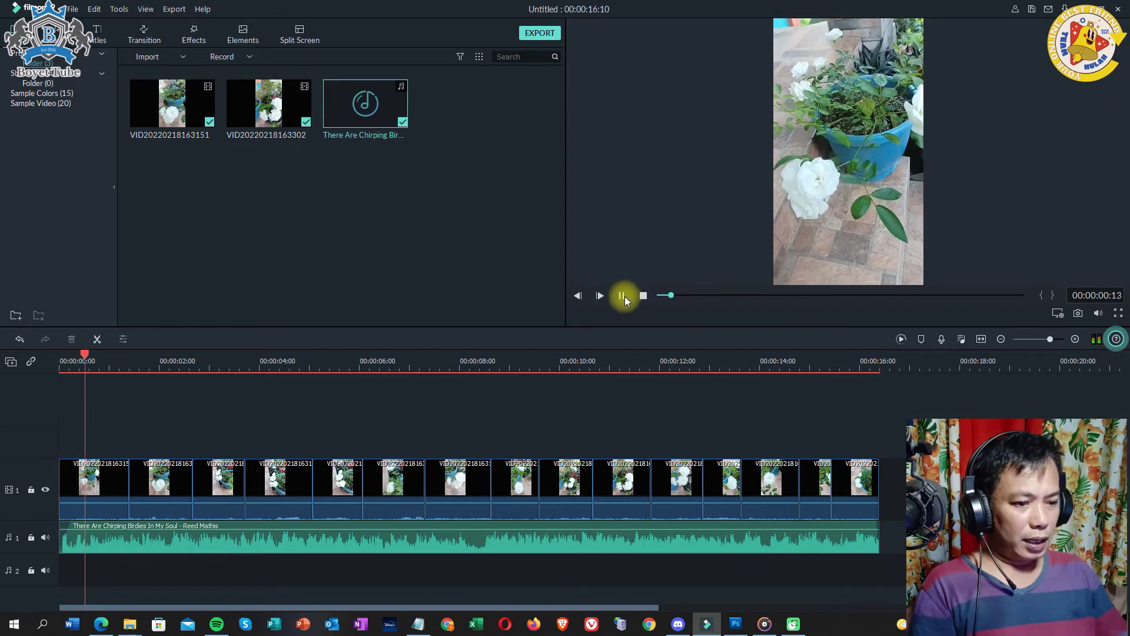
pyautogui.click(643, 295)
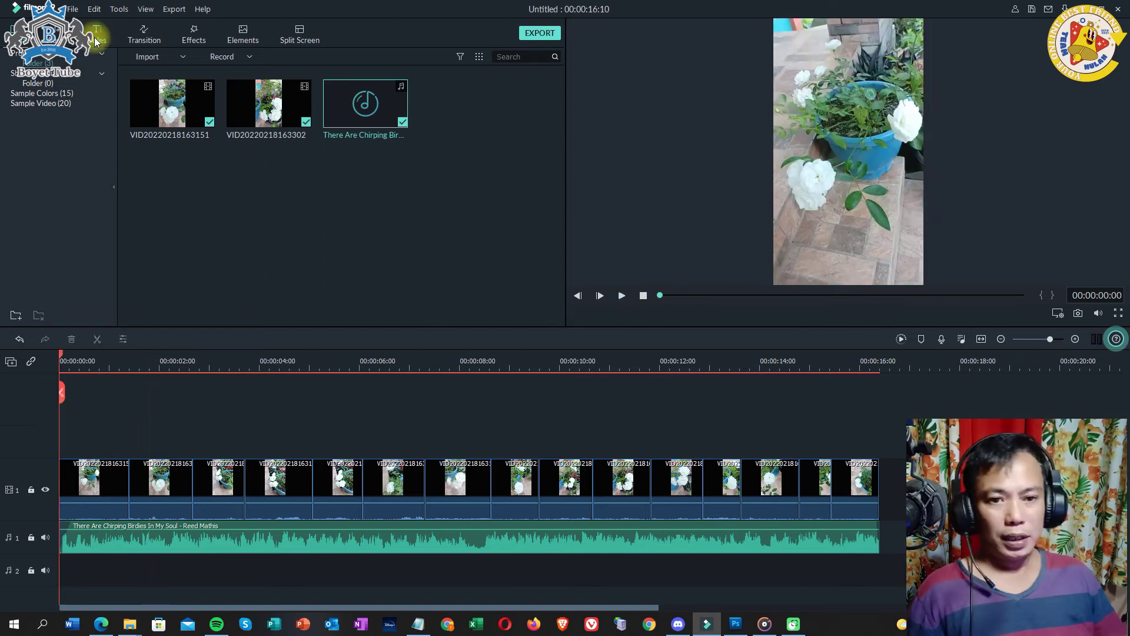
pyautogui.click(96, 36)
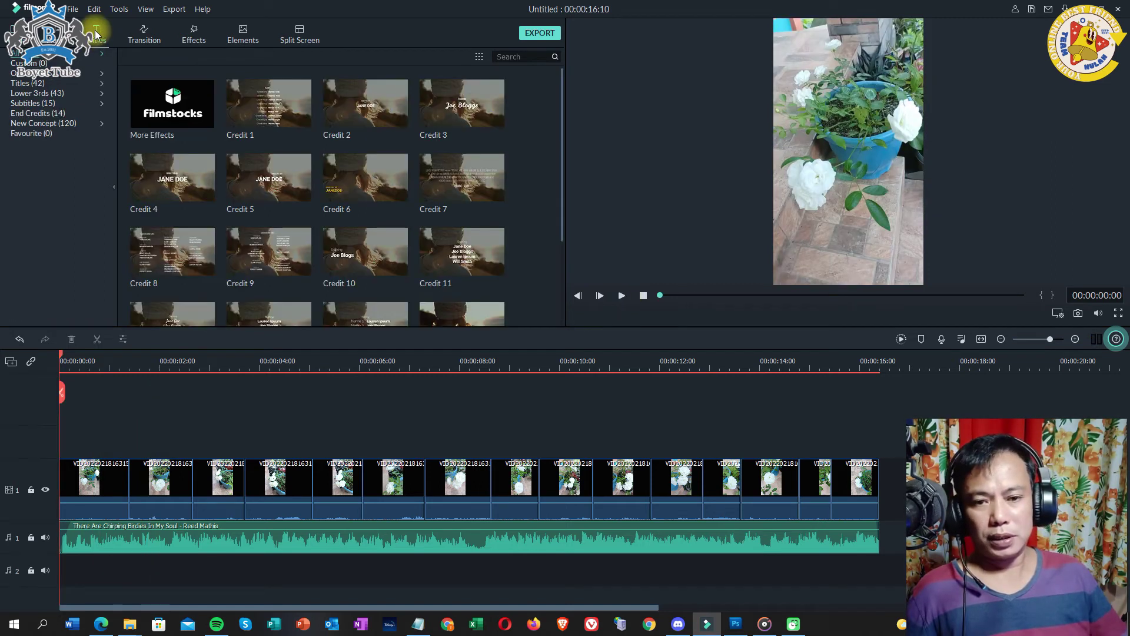
pyautogui.moveTo(560, 119); pyautogui.dragTo(408, 65)
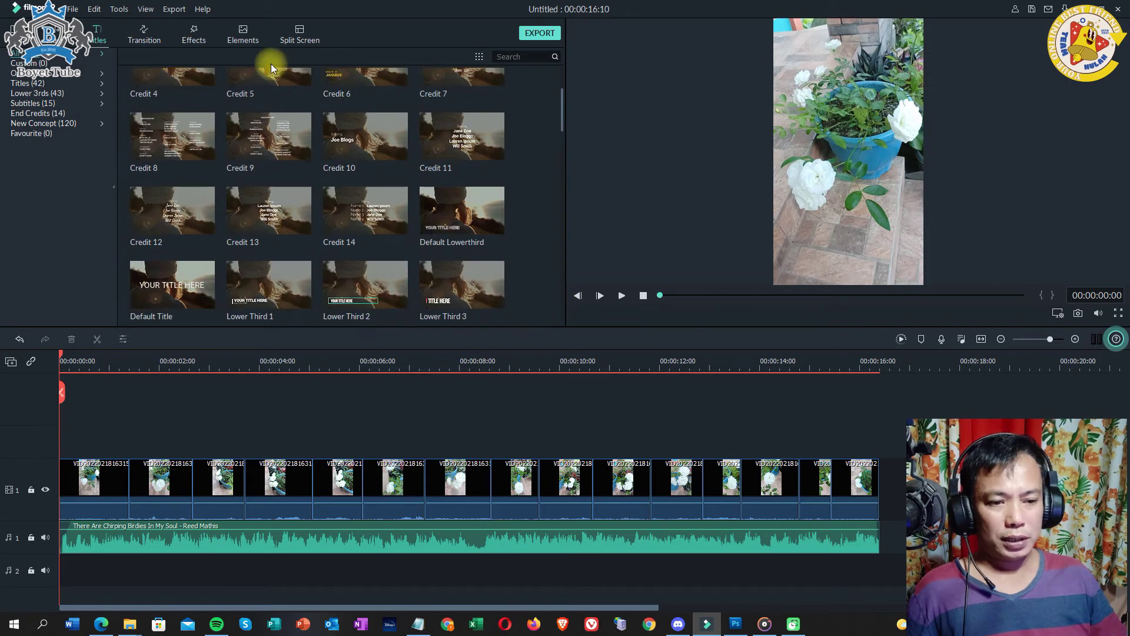
pyautogui.click(193, 35)
pyautogui.moveTo(561, 104); pyautogui.dragTo(562, 323)
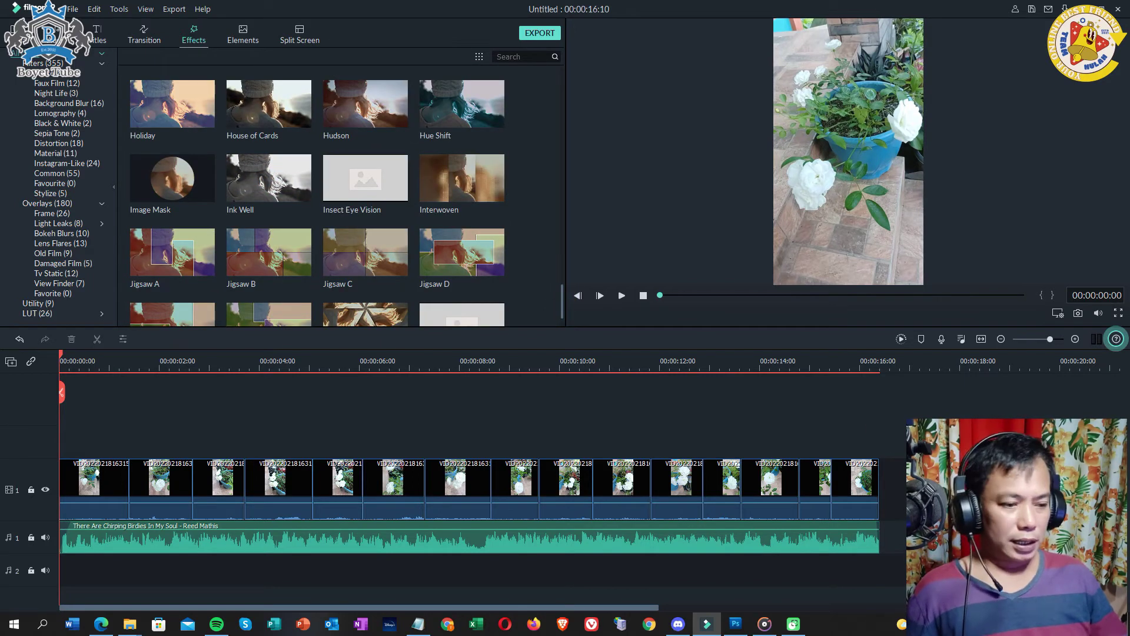
# Start a local MP4 export of the project, then review and accept its quality, video and audio settings.
pyautogui.click(538, 34)
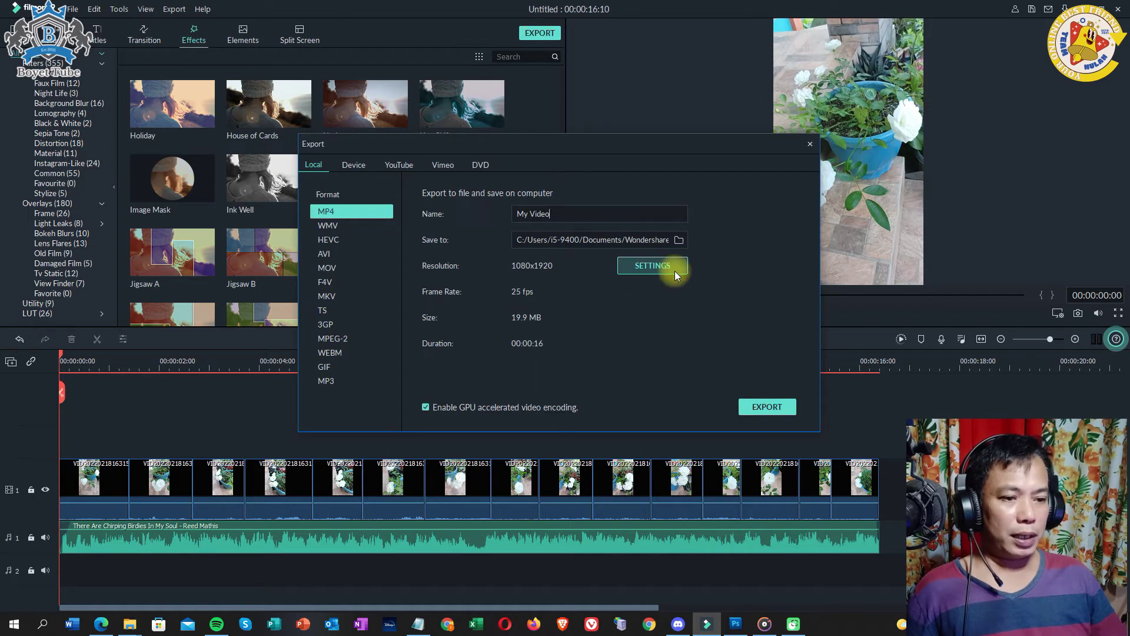
pyautogui.click(652, 266)
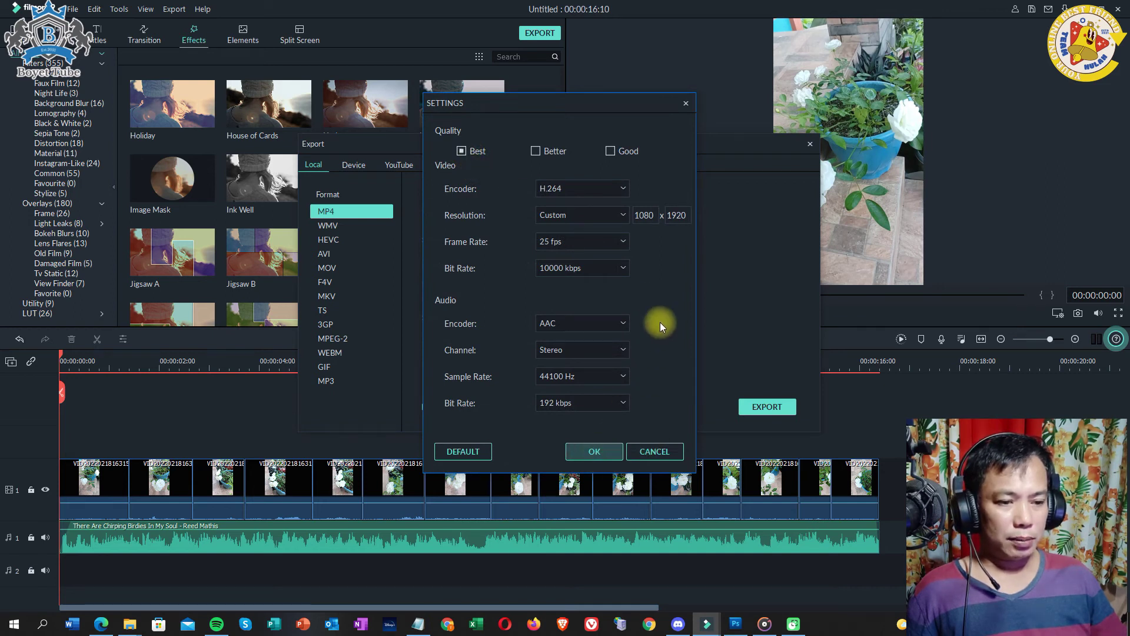
pyautogui.click(603, 452)
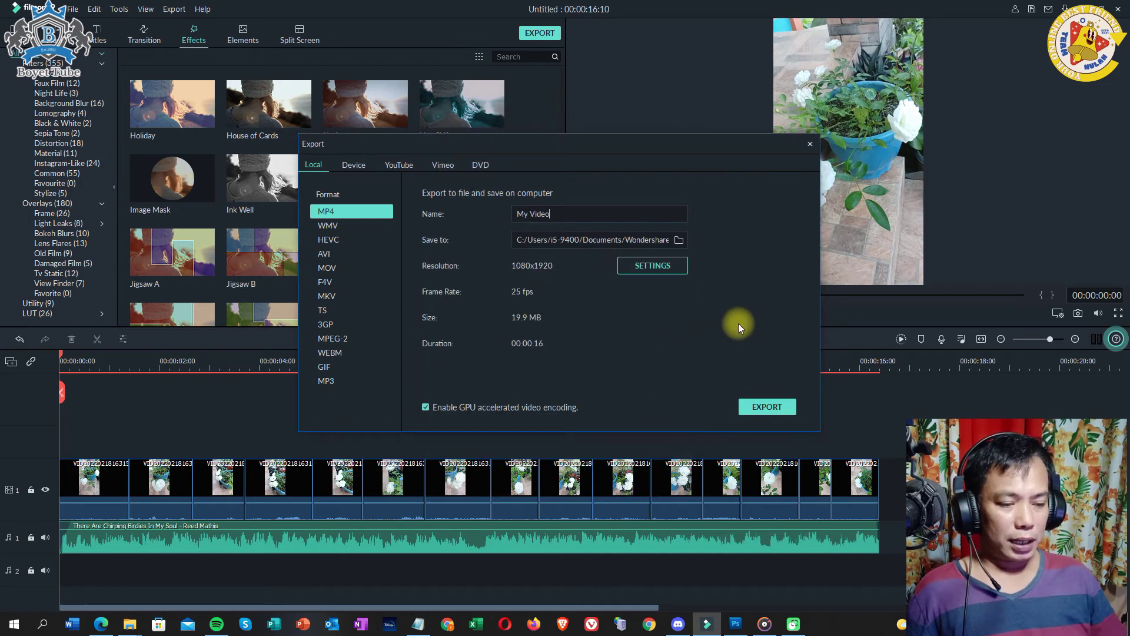
# Name the output file White Rose, export it as MP4, and close the export windows when rendering is done.
pyautogui.click(584, 214)
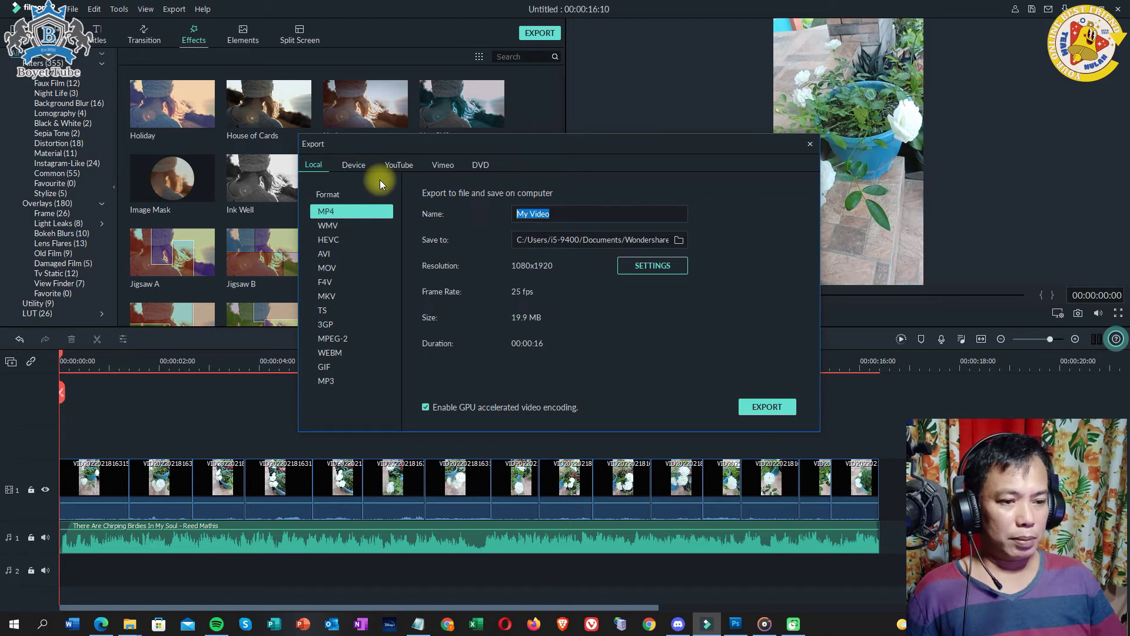
pyautogui.write('White')
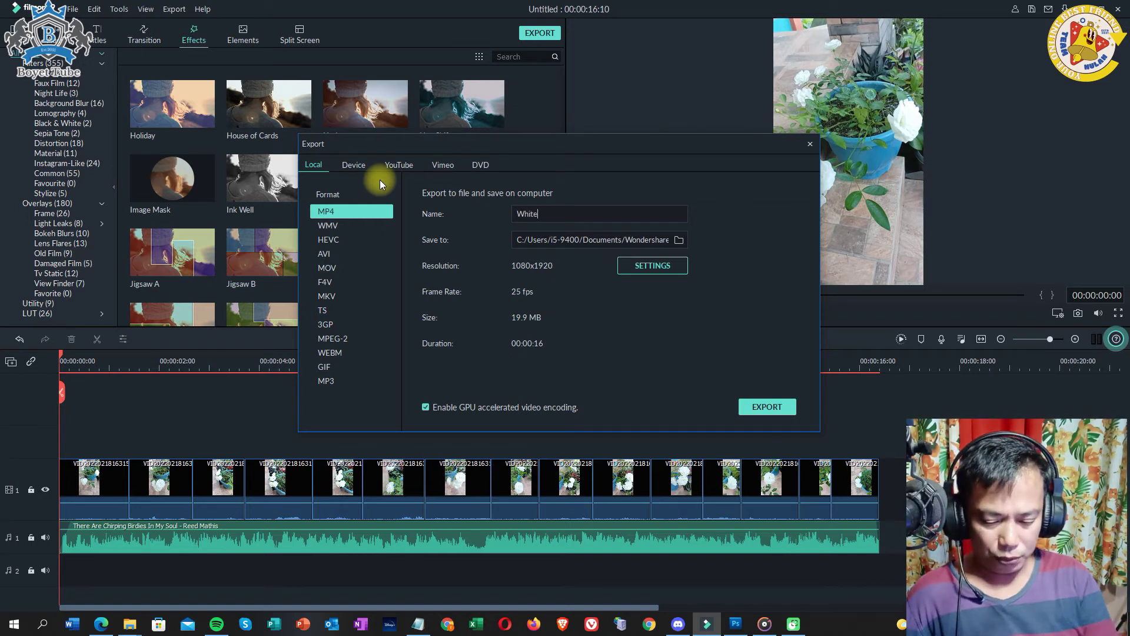
pyautogui.write(' Rose')
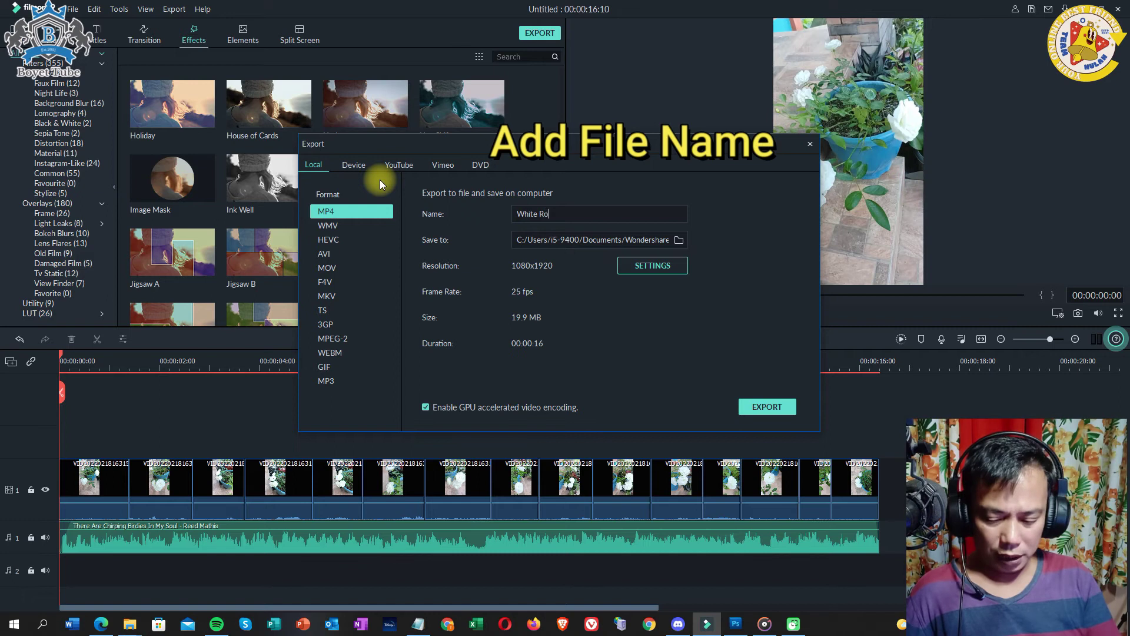
pyautogui.click(767, 407)
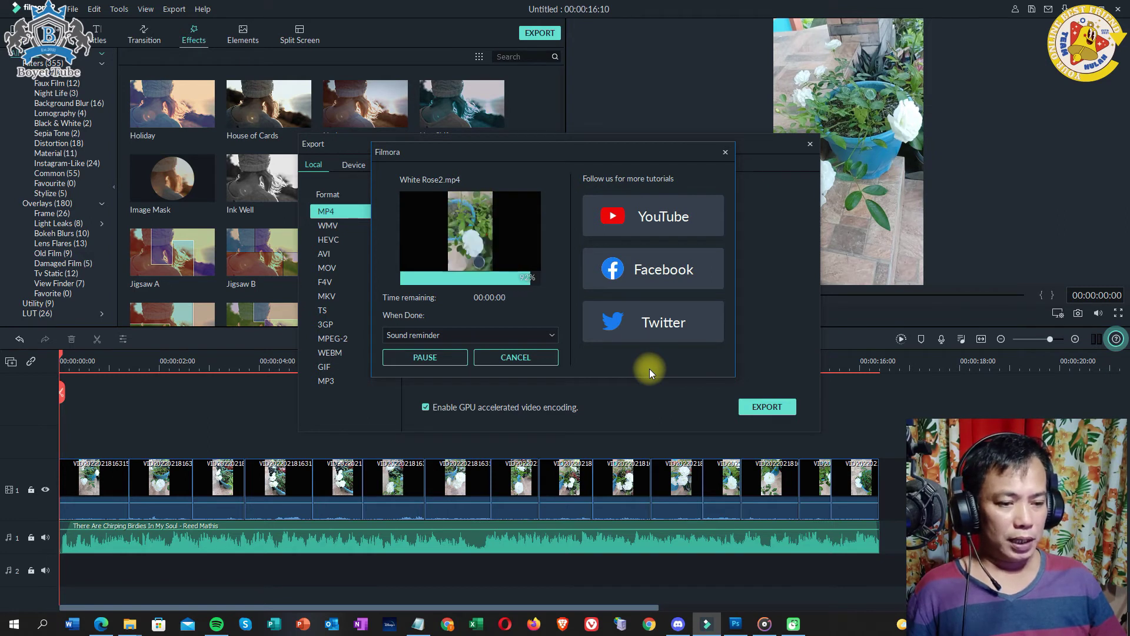
pyautogui.click(542, 359)
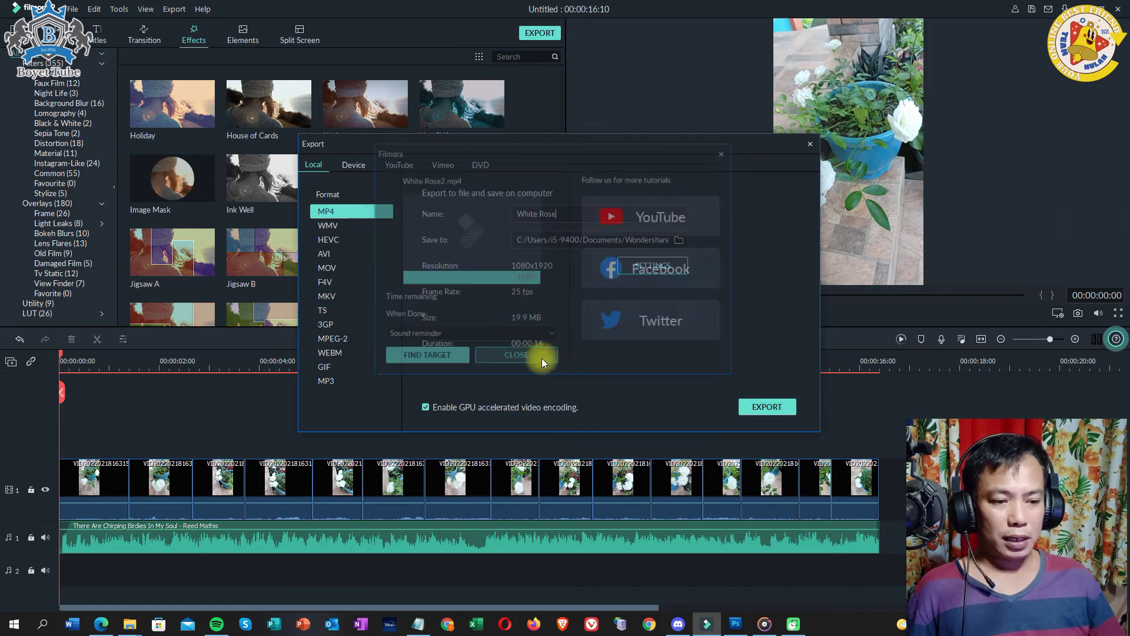
pyautogui.click(810, 145)
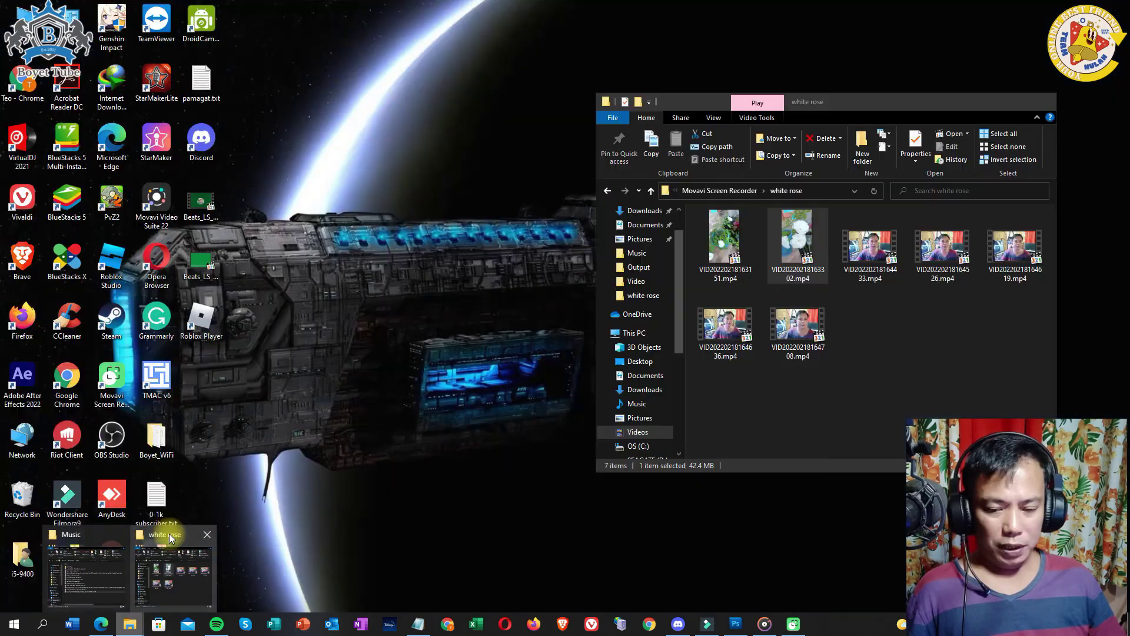
# In File Explorer, open the Output folder inside Documents > Wondershare Filmora 9, play White Rose2.mp4, and close the player.
pyautogui.click(126, 568)
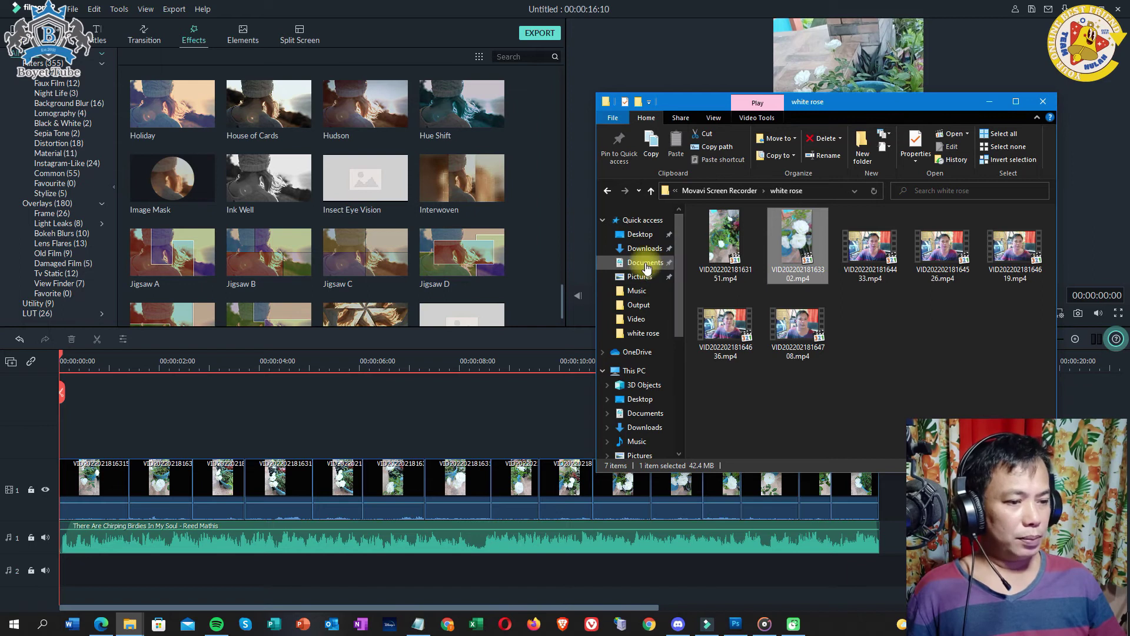
pyautogui.click(646, 263)
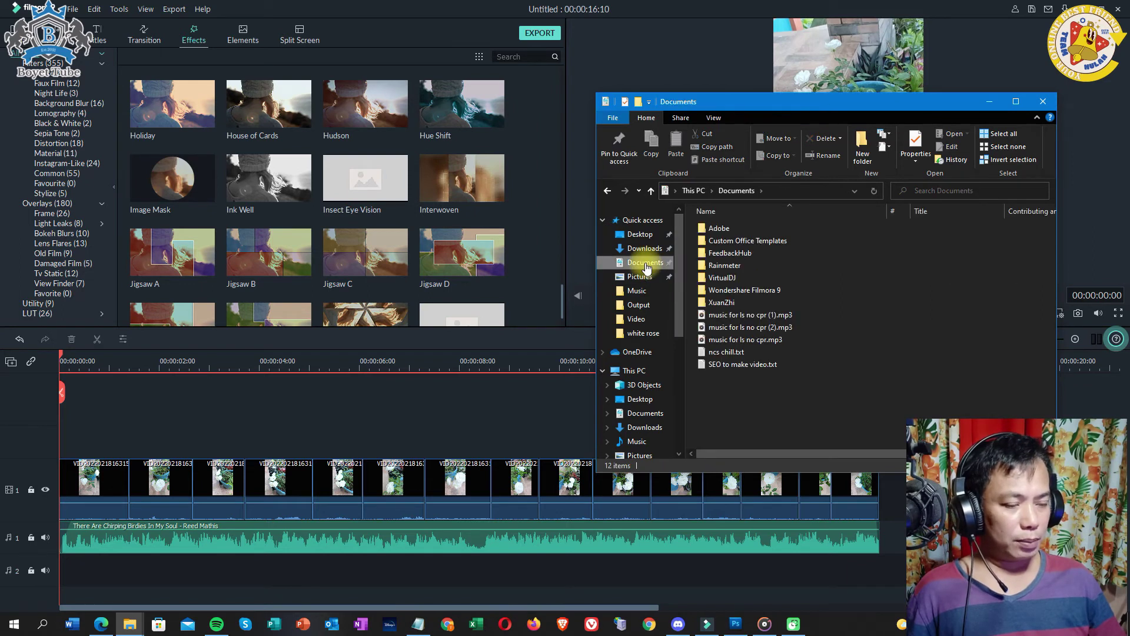
pyautogui.doubleClick(767, 290)
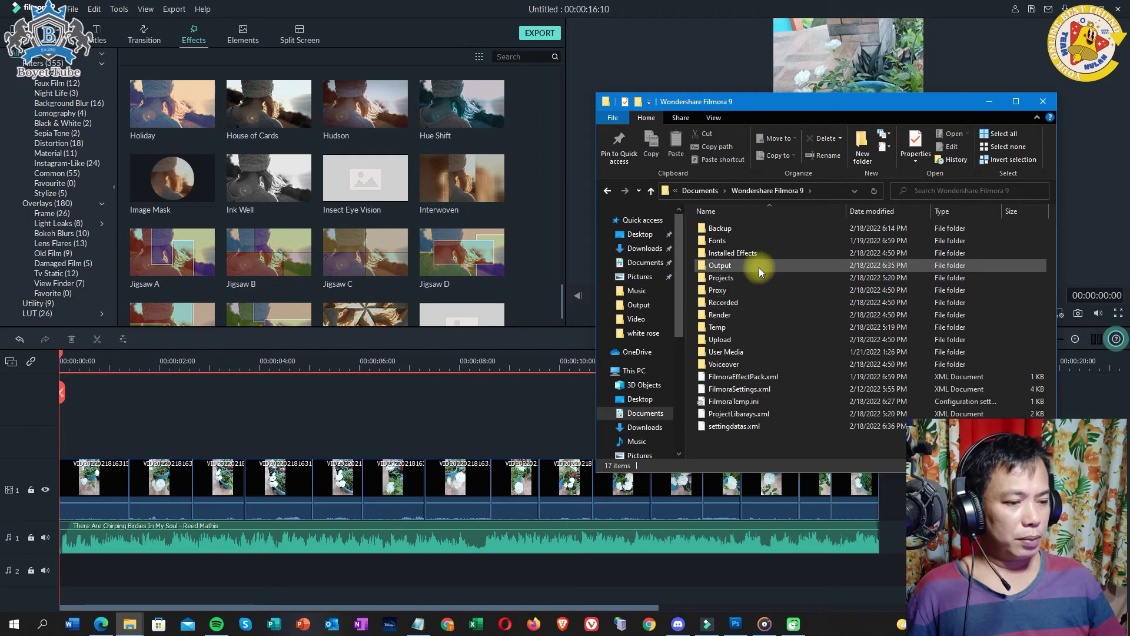
pyautogui.doubleClick(758, 268)
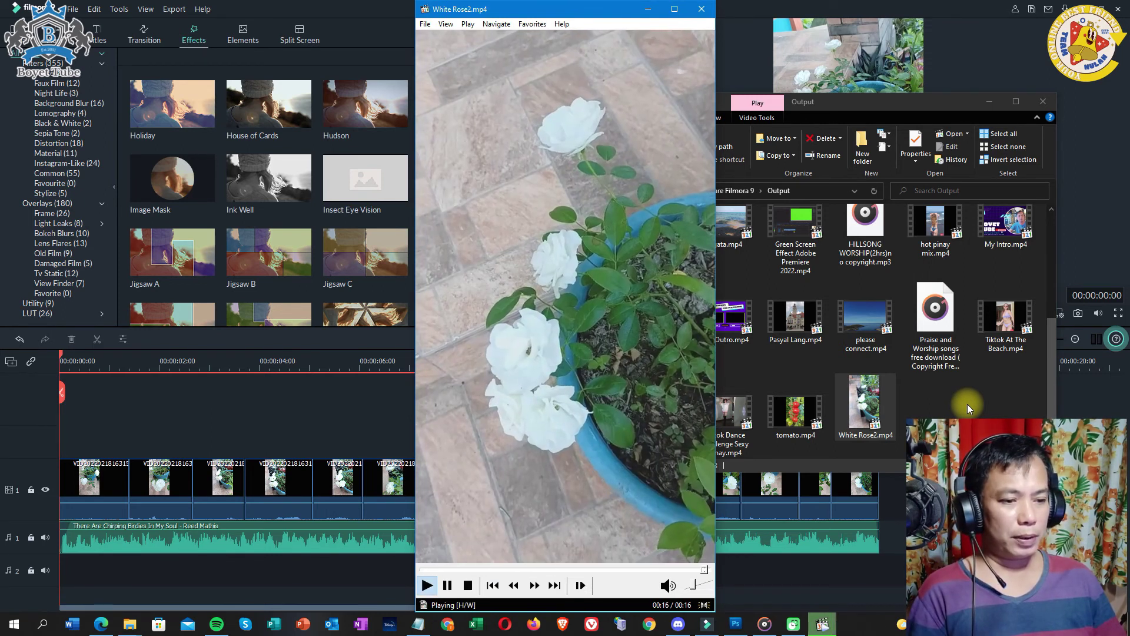
pyautogui.click(713, 12)
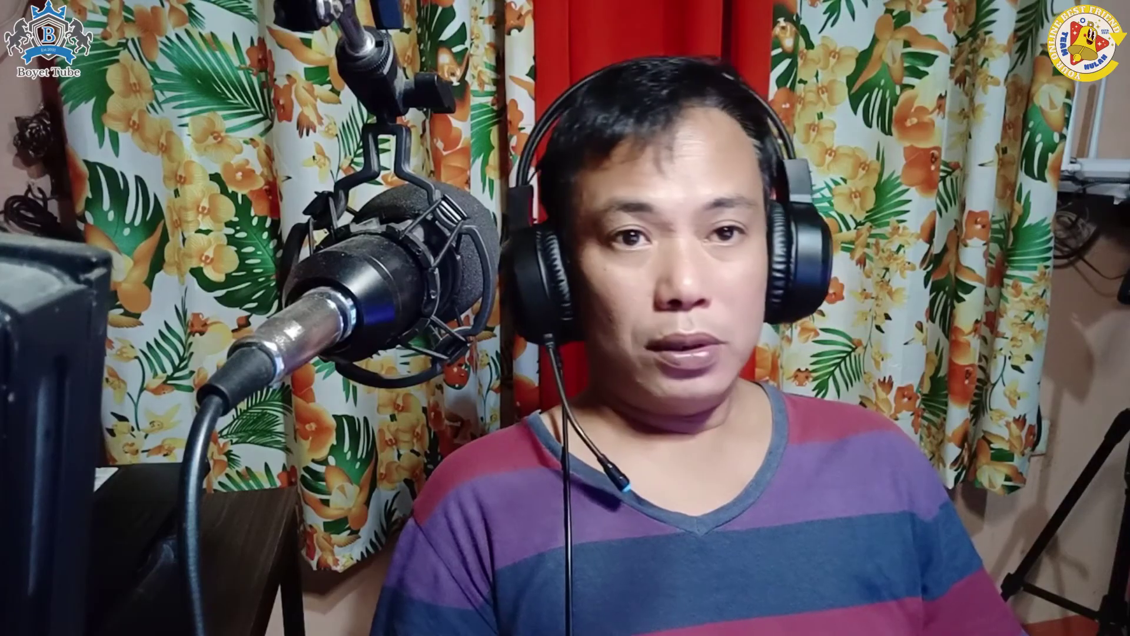